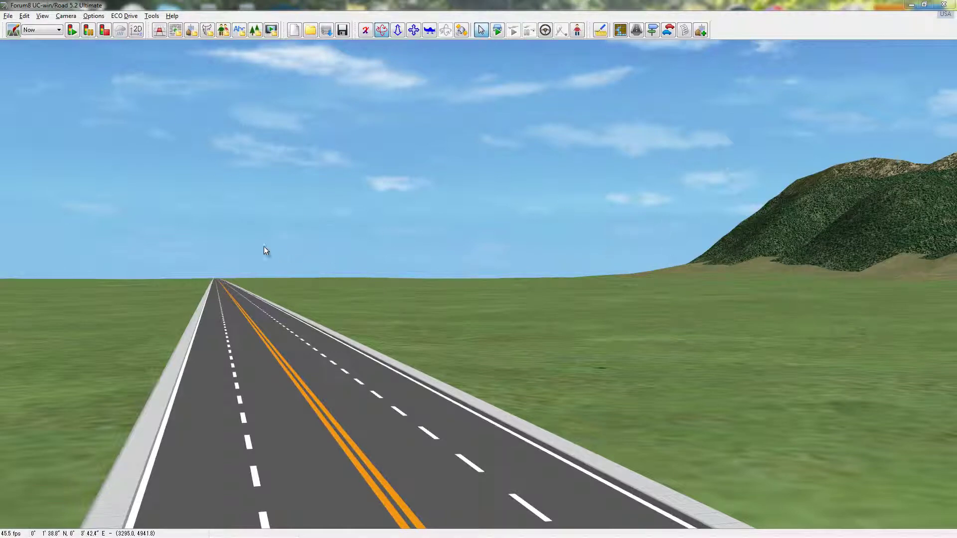
- Raise the Terrain view distance in Visual Options to 10000 m and look toward the distant hills
click(13, 31)
drag(29, 19, 43, 48)
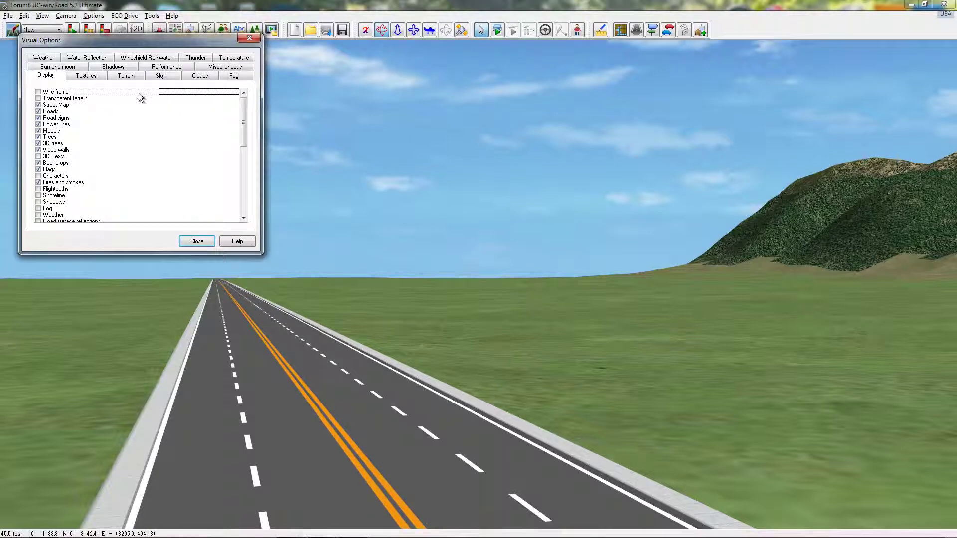
click(131, 75)
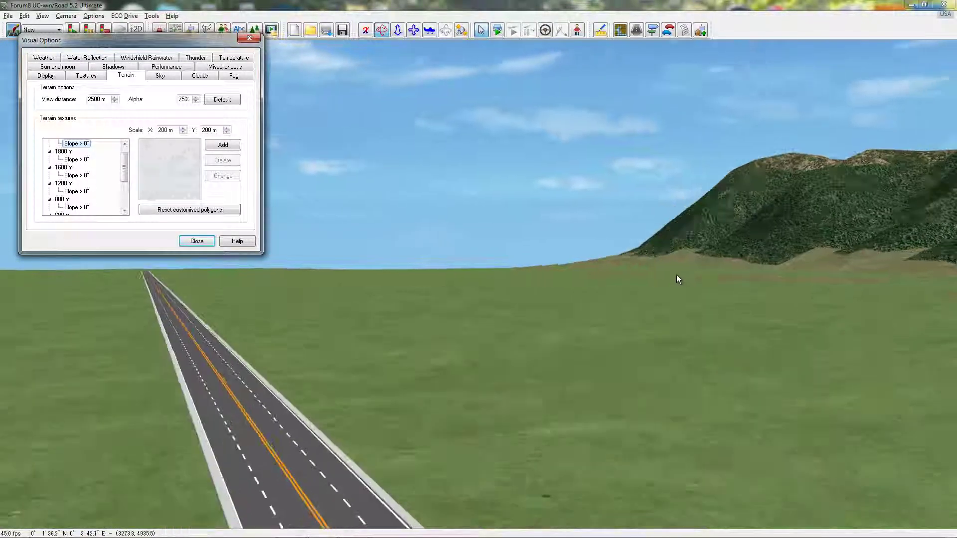
drag(107, 99, 78, 101)
text(5000)
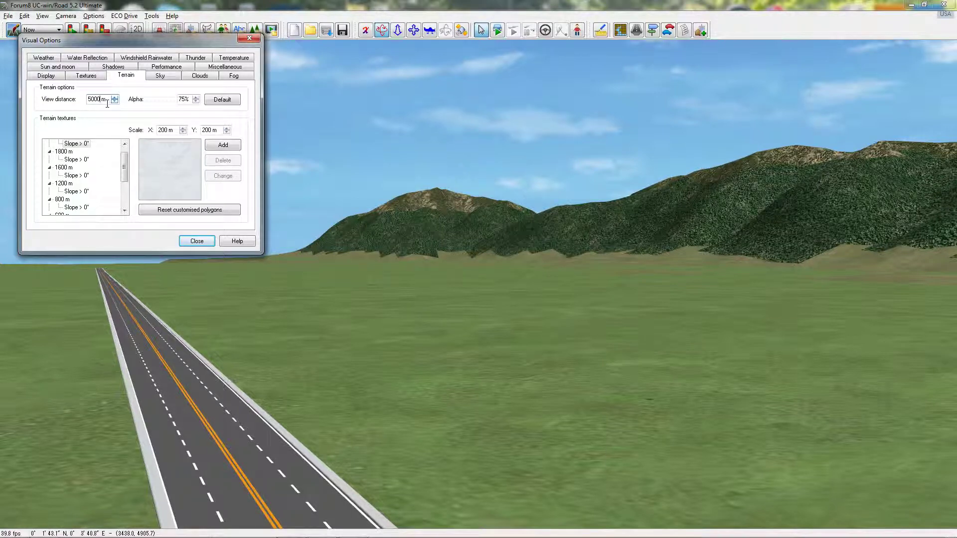
text(000)
drag(159, 294, 202, 324)
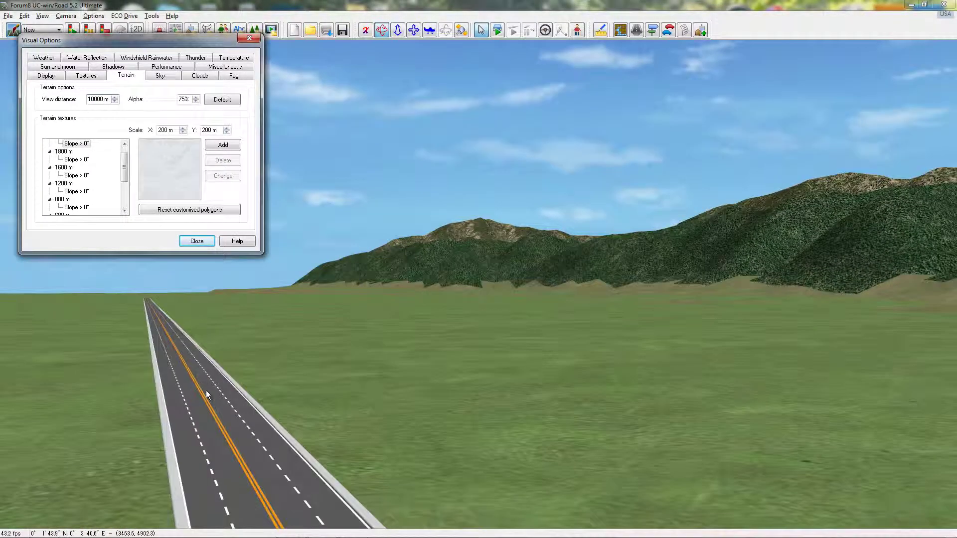
drag(207, 391, 200, 374)
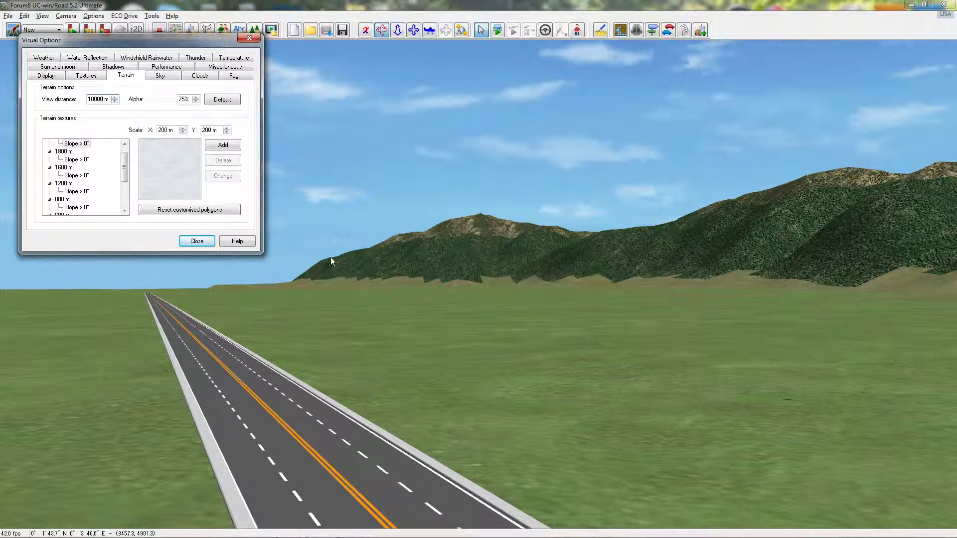
drag(357, 363, 417, 273)
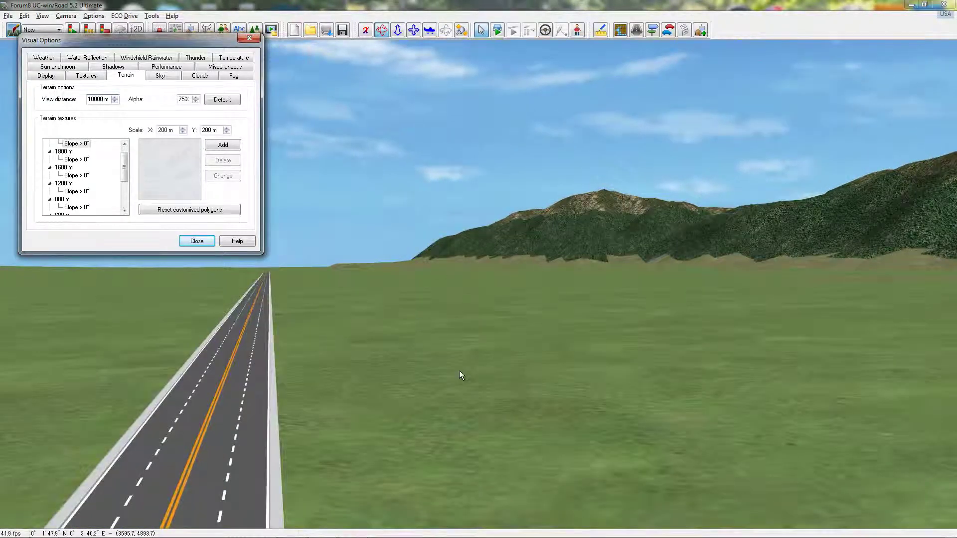
- Close Visual Options and keep the scenario combo on Now
click(196, 241)
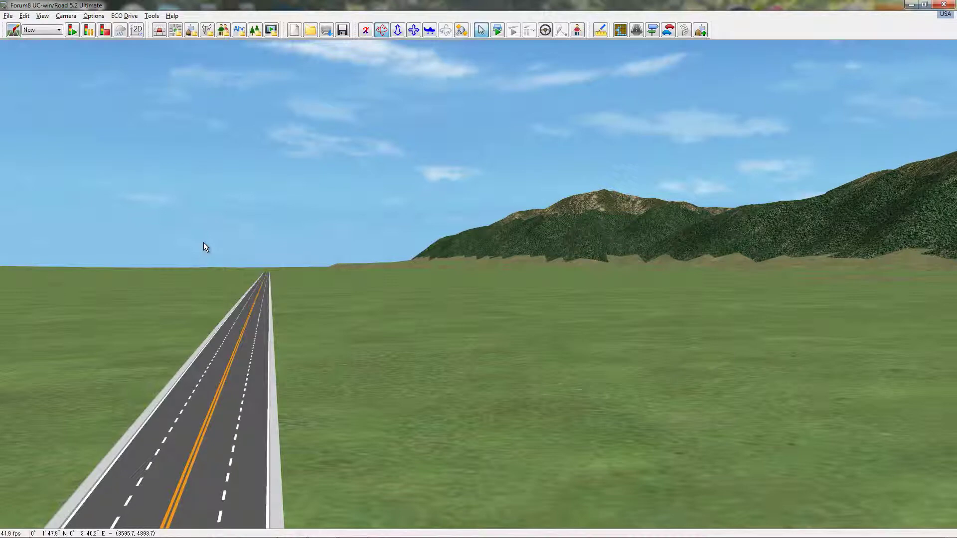
drag(205, 242, 177, 180)
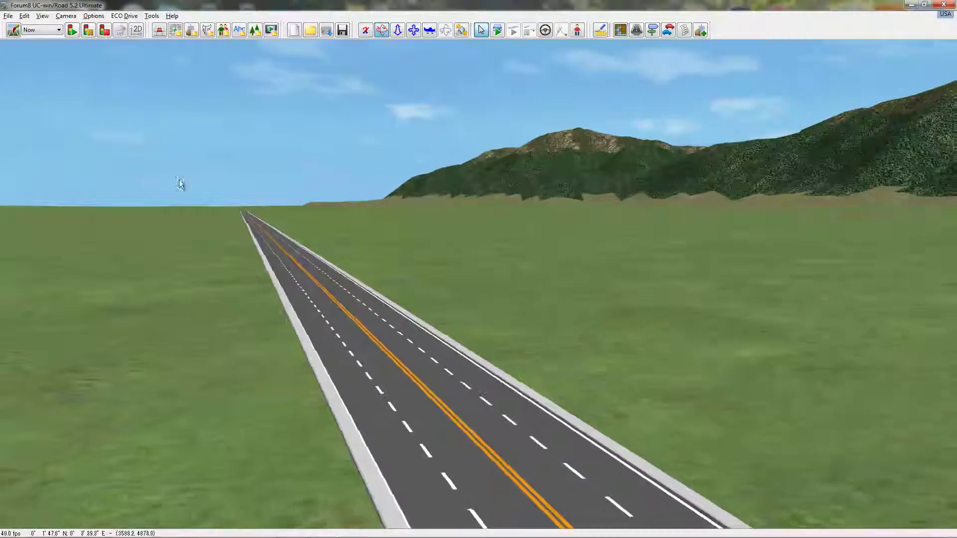
click(58, 30)
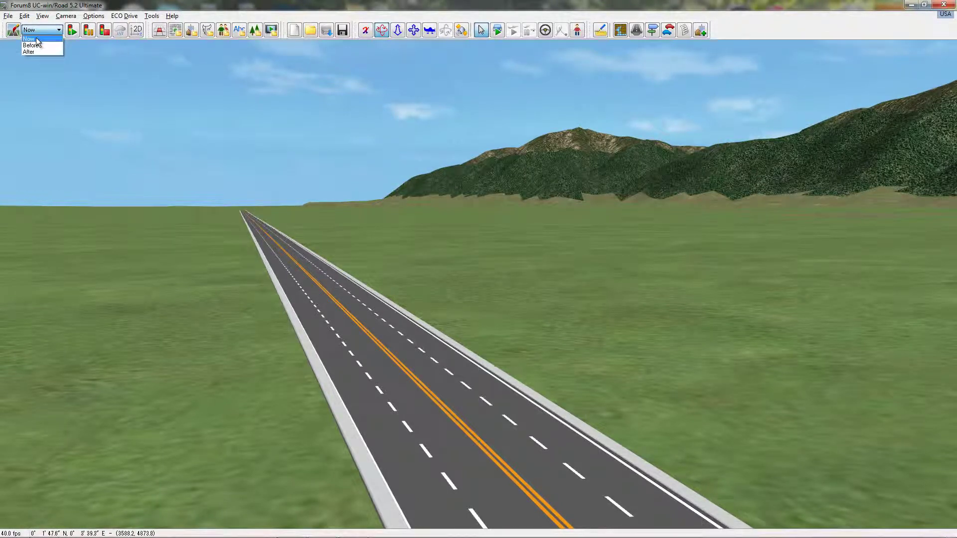
click(144, 3)
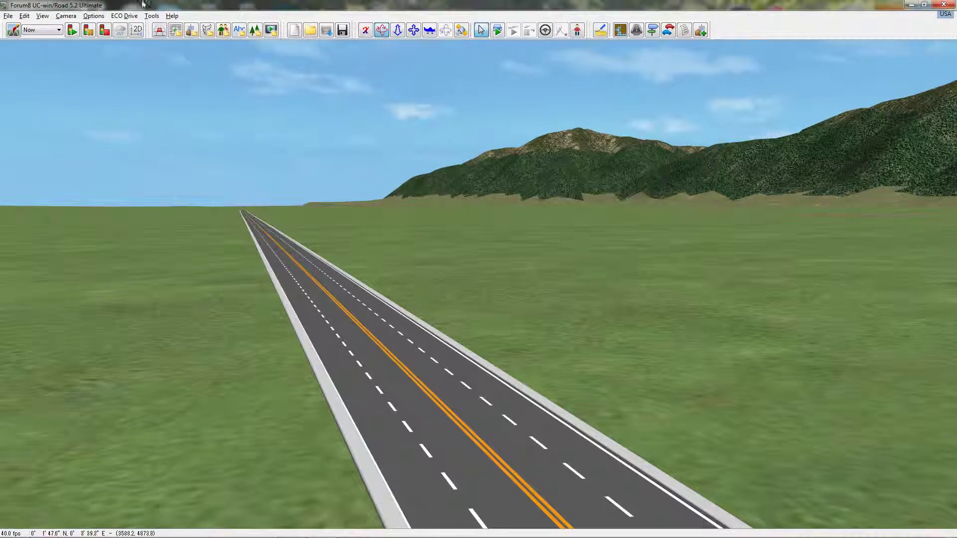
click(701, 31)
- Choose the Apartments model and place three tower blocks on the grass right of the road
click(59, 72)
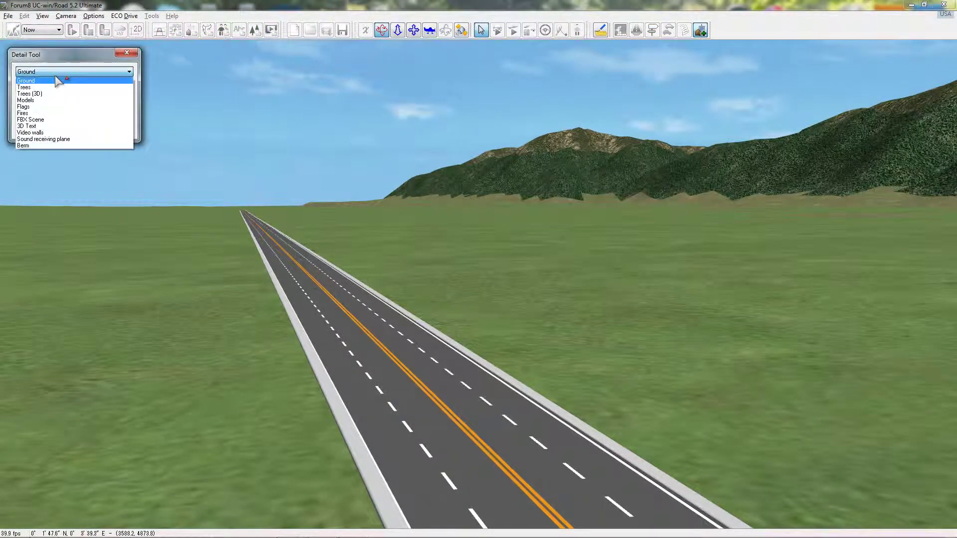
click(42, 101)
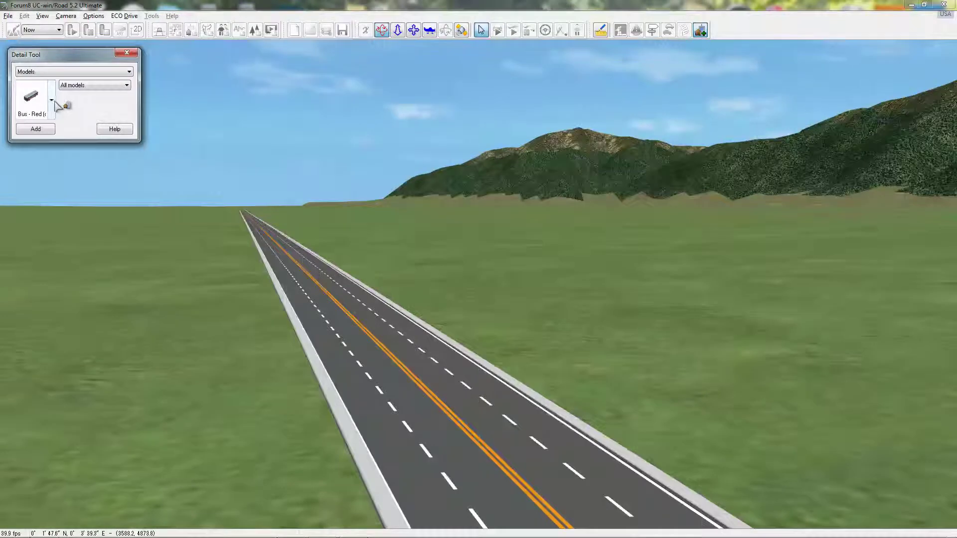
click(51, 100)
click(45, 213)
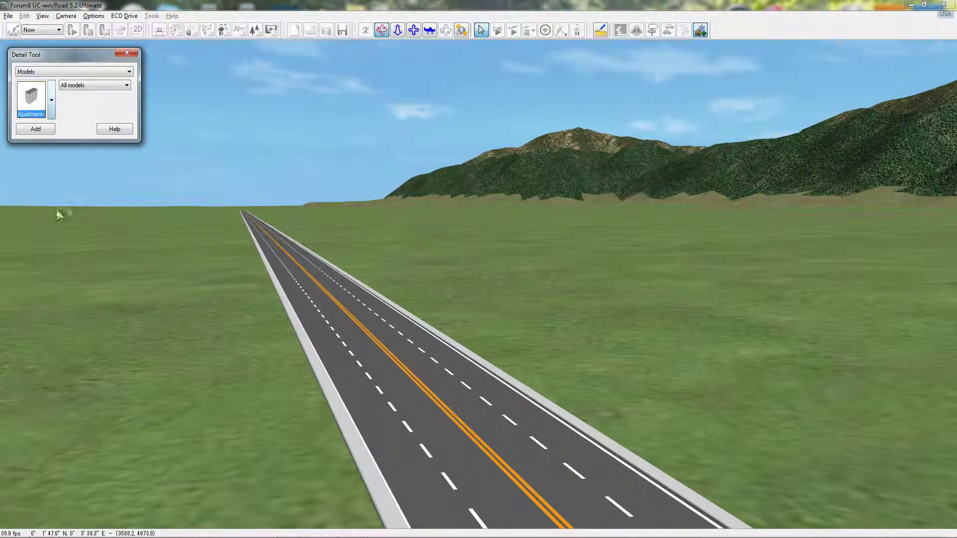
click(344, 230)
click(399, 259)
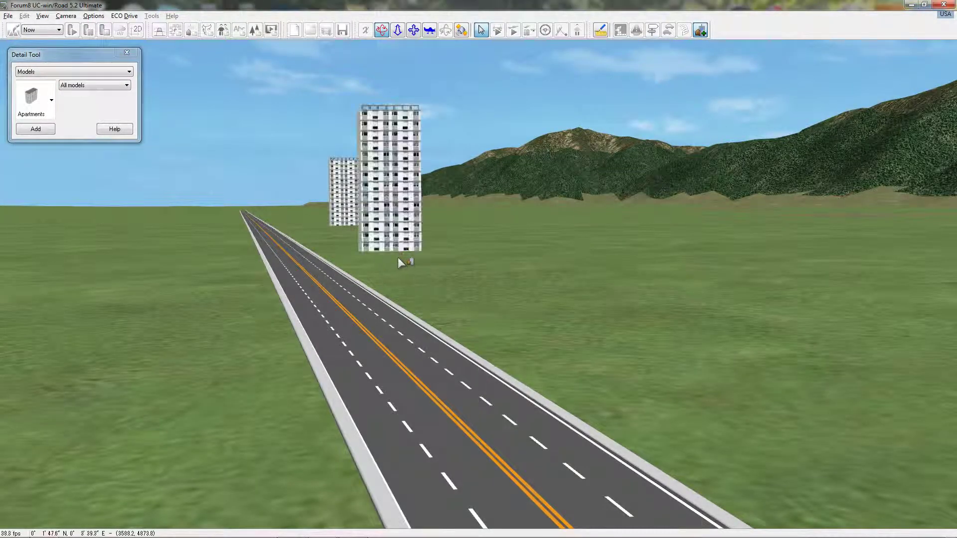
click(512, 297)
- Keep Models as the category and close the model list with Apartments still selected
scroll(349, 261, up, 1)
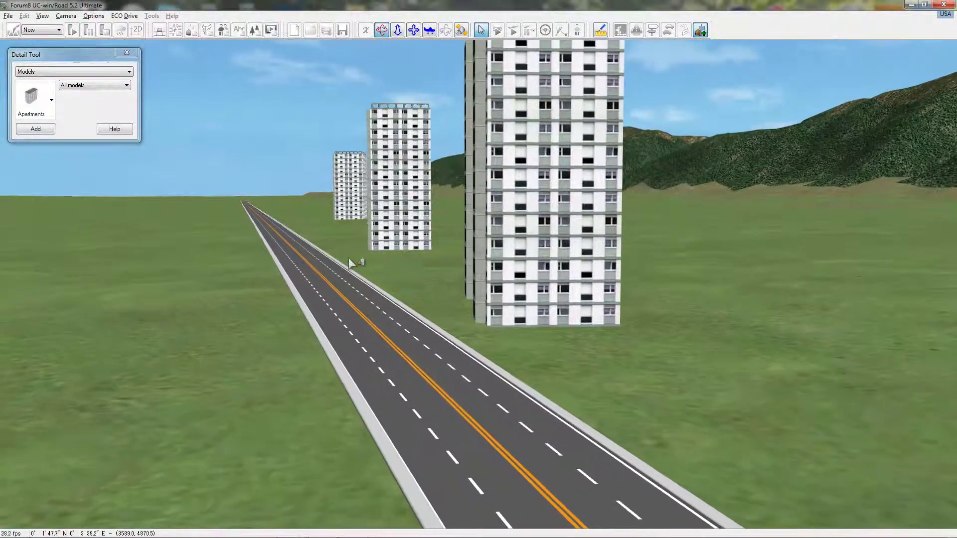
click(64, 71)
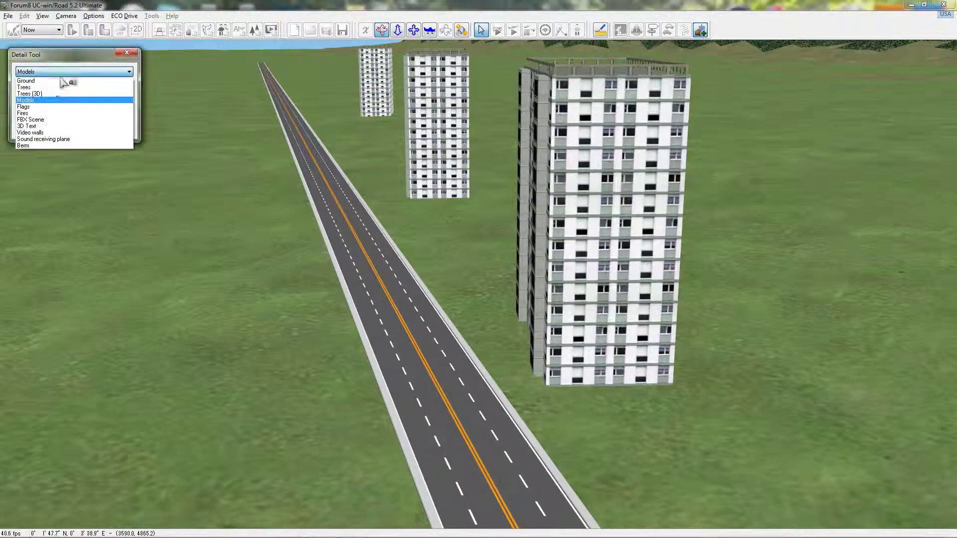
click(43, 102)
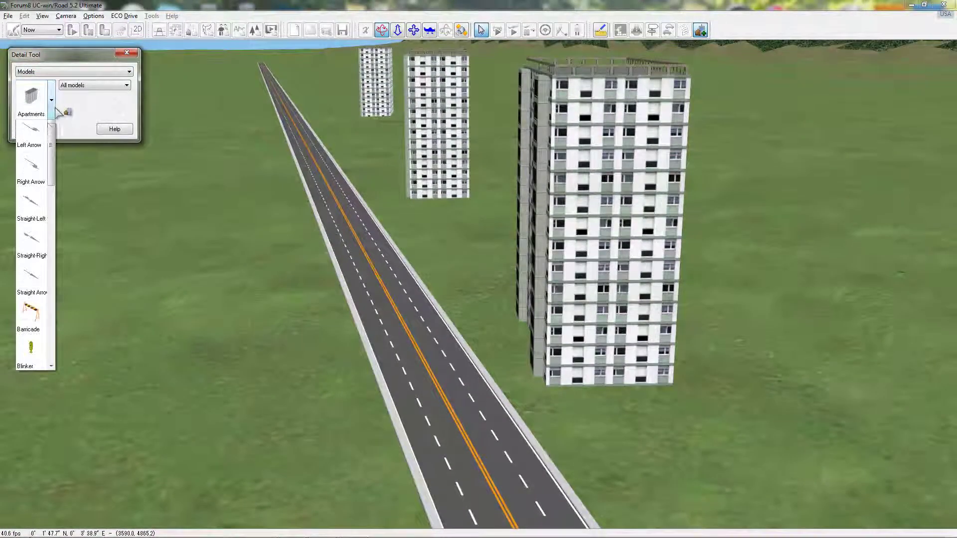
drag(54, 296, 67, 53)
click(67, 51)
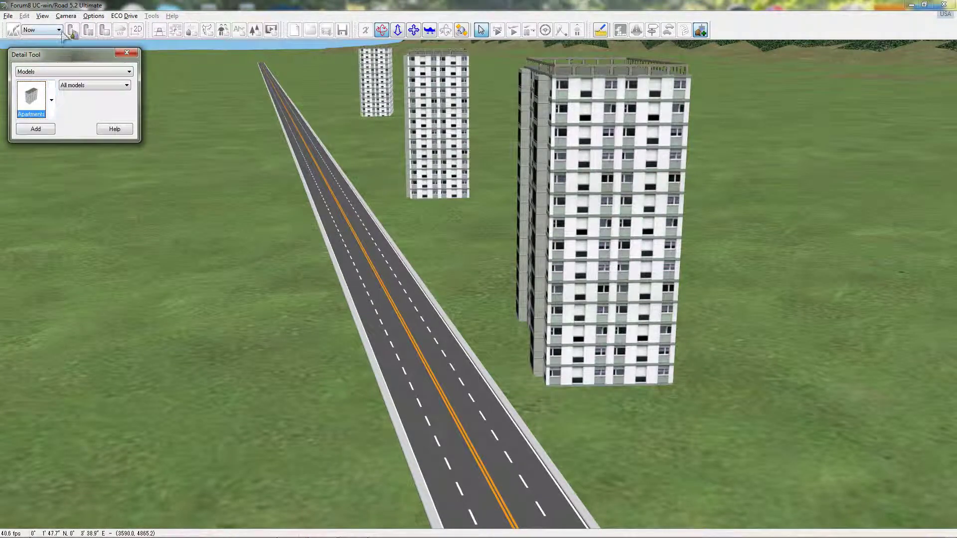
- Close the Detail Tool, set the scenario to After and move toward the buildings
click(124, 53)
click(50, 30)
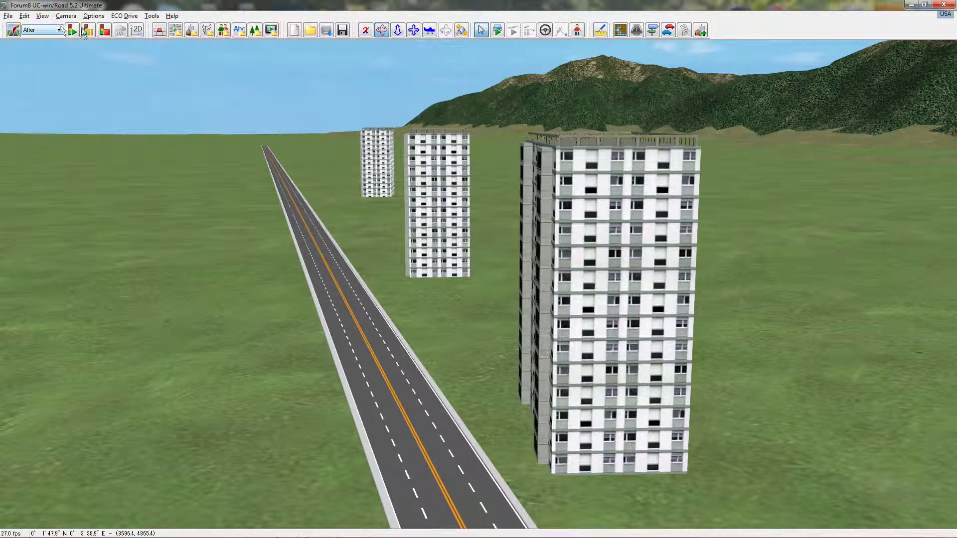
drag(331, 207, 252, 100)
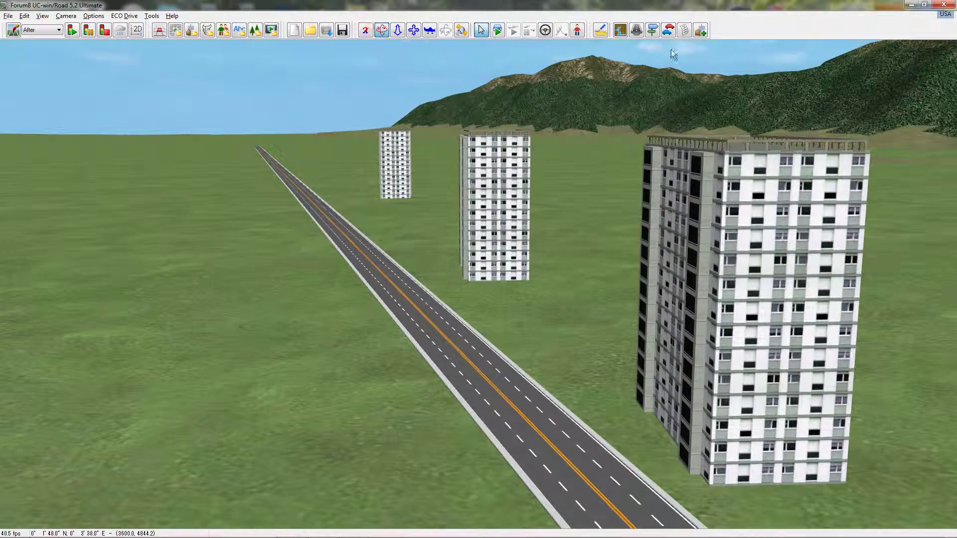
- Select the House model from the Detail Tool's Models category
click(701, 30)
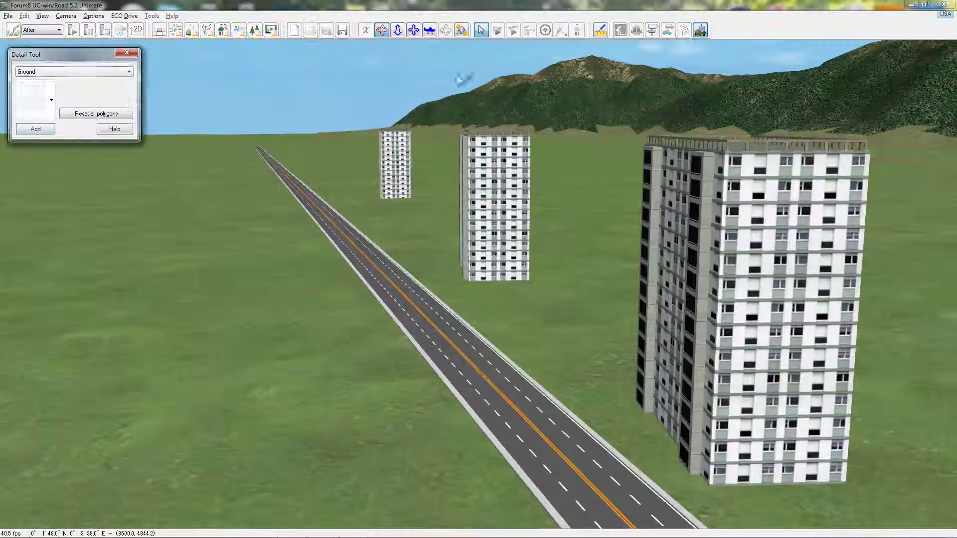
click(65, 72)
click(46, 104)
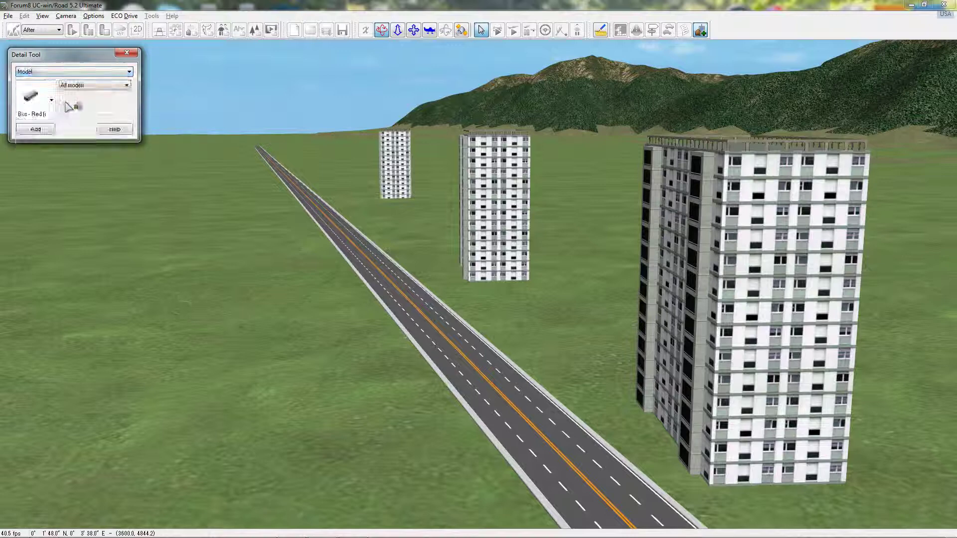
click(52, 99)
drag(53, 179, 52, 259)
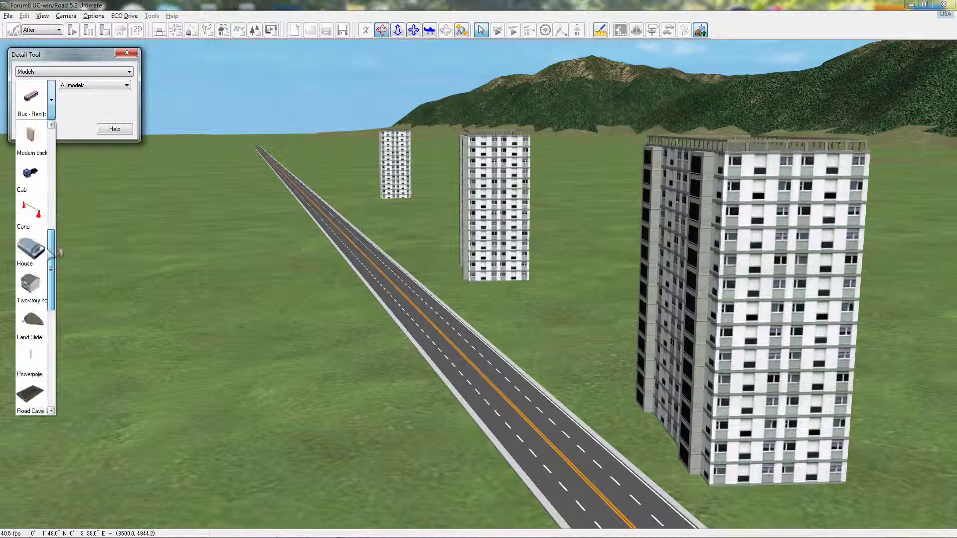
click(31, 254)
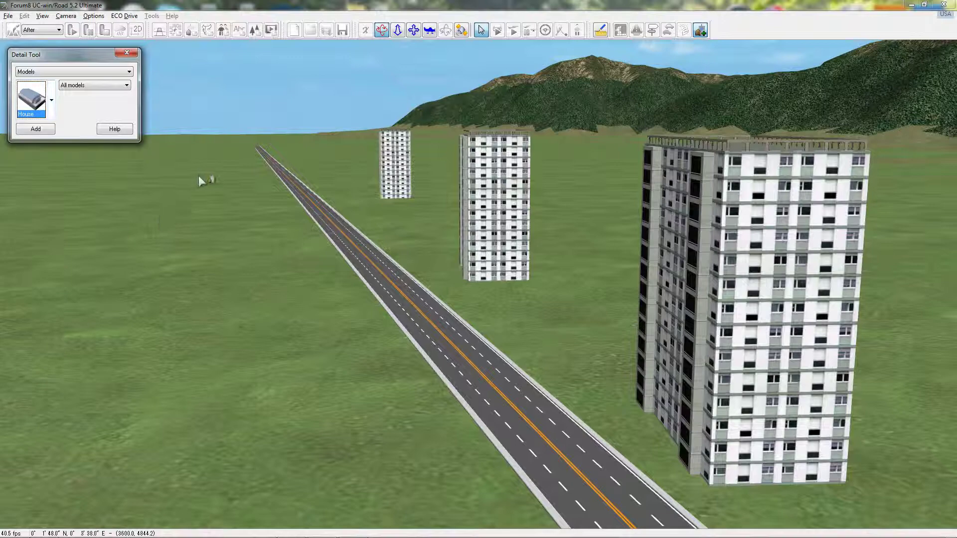
- Place three houses left of the road and one beside the nearest tower, then close the Detail Tool
click(211, 190)
click(220, 221)
click(225, 272)
drag(418, 217, 419, 223)
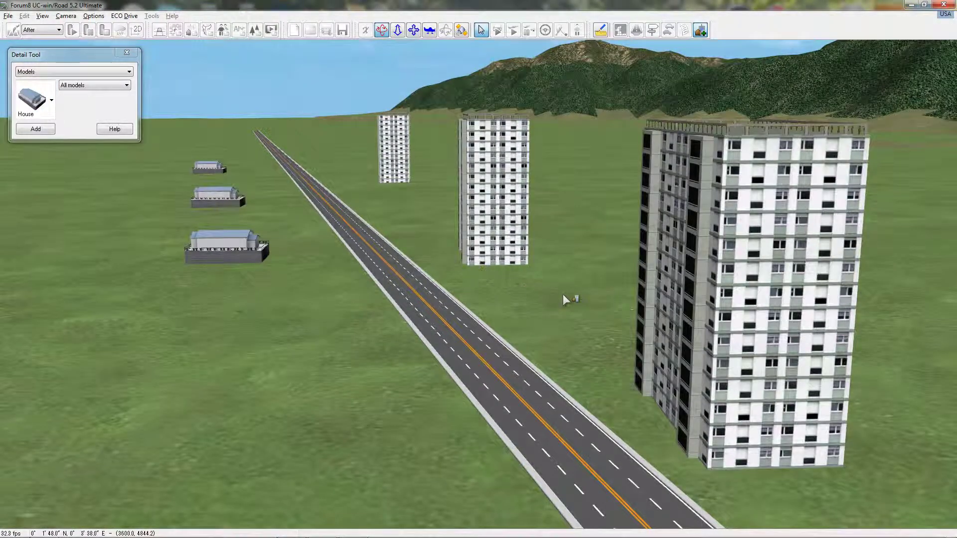
click(584, 309)
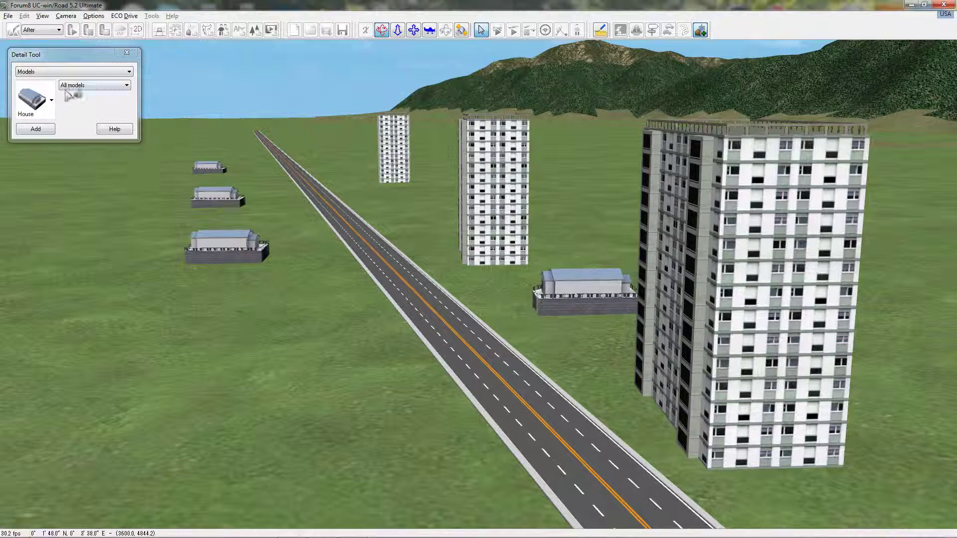
click(126, 52)
click(57, 30)
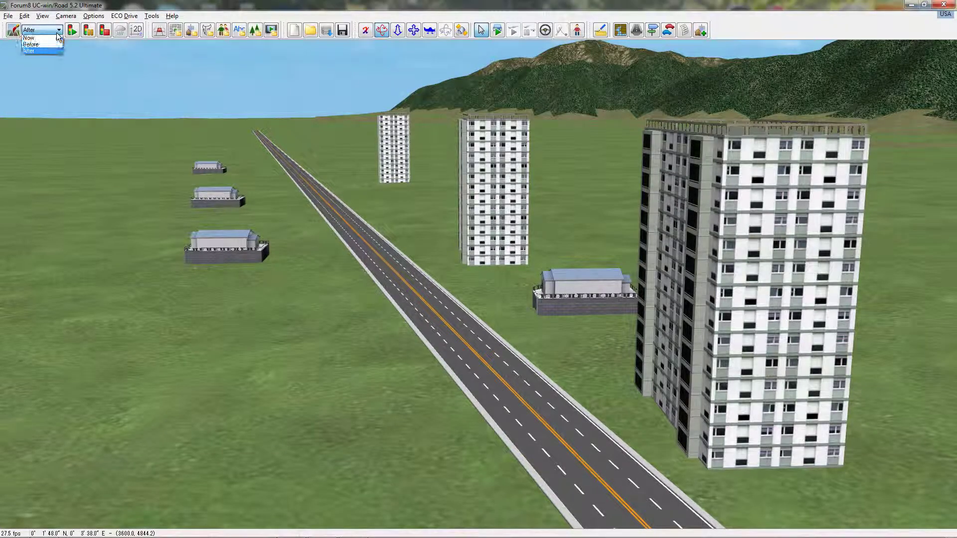
- Toggle the scene between Before, After and Now to compare it with and without houses
click(53, 45)
click(55, 34)
click(50, 31)
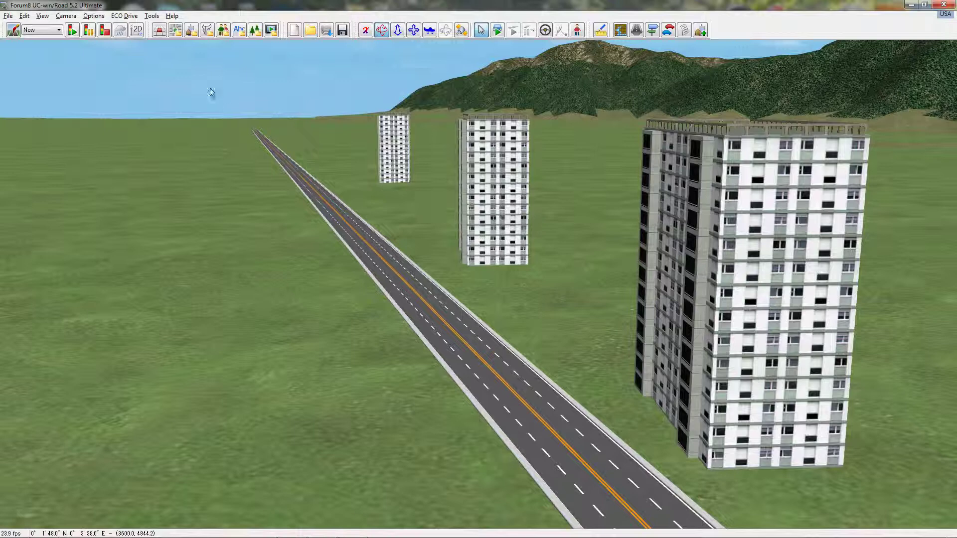
click(42, 31)
click(37, 53)
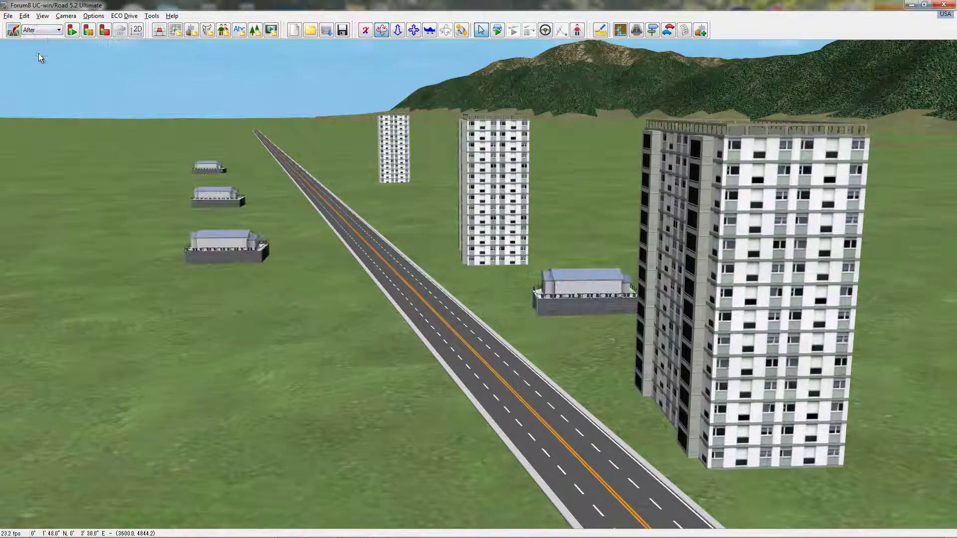
click(40, 31)
click(36, 39)
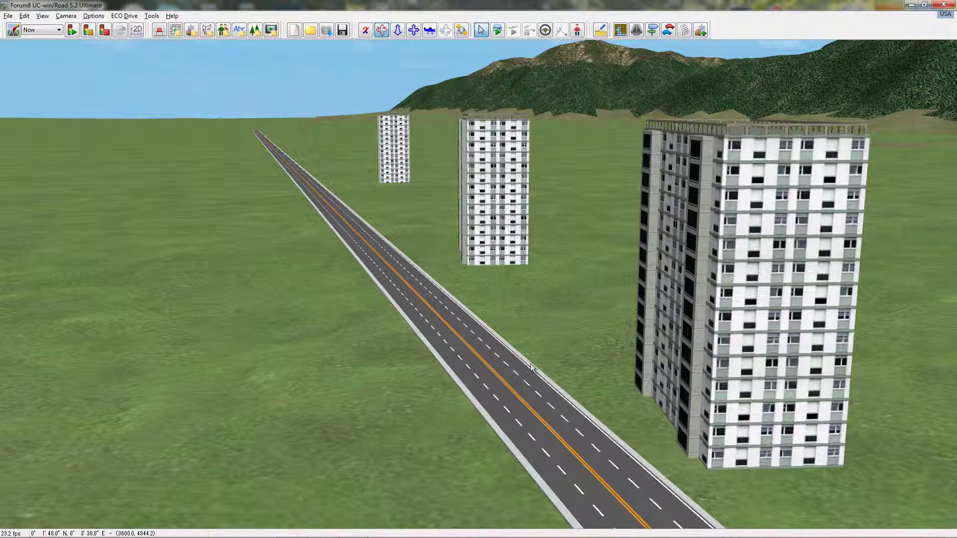
- Orbit to look down the road and switch the scene to the Before variant
drag(554, 317, 469, 233)
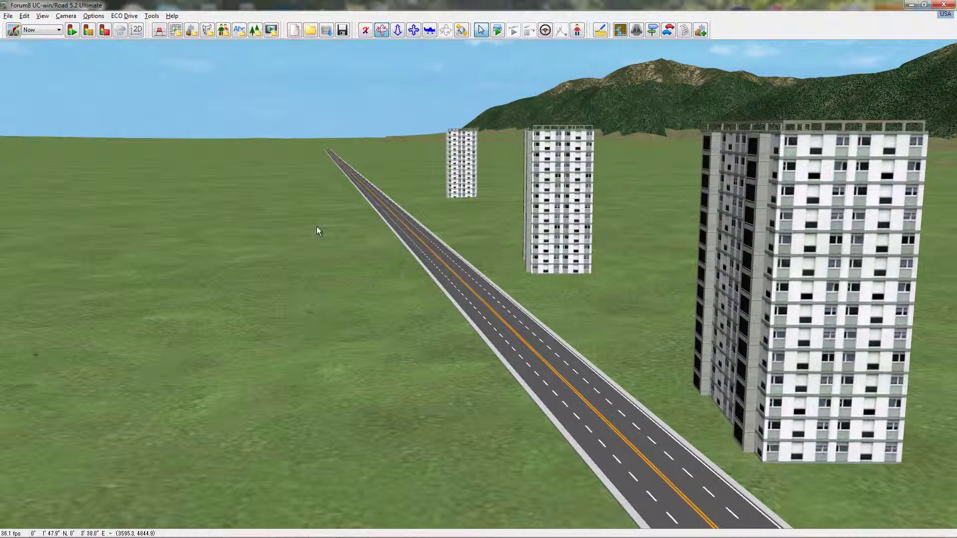
click(39, 31)
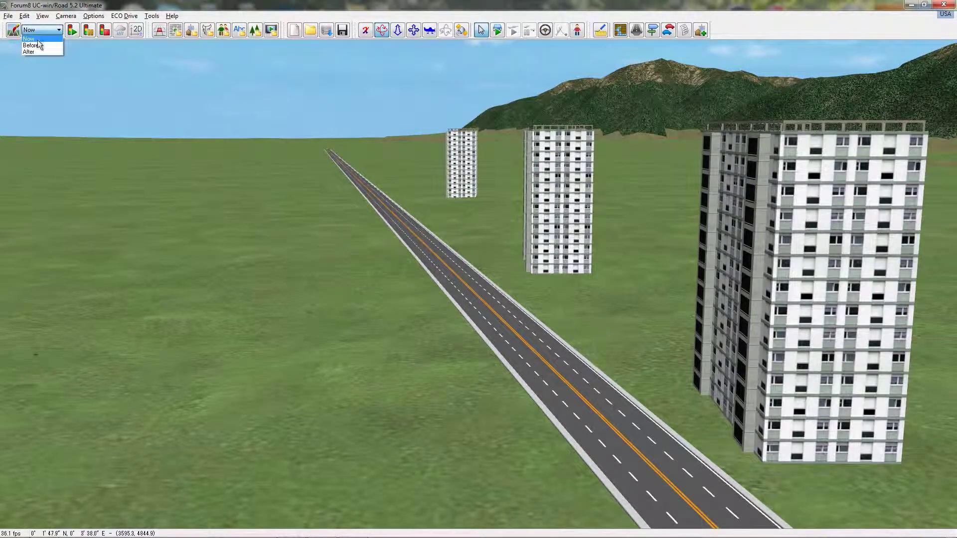
click(37, 46)
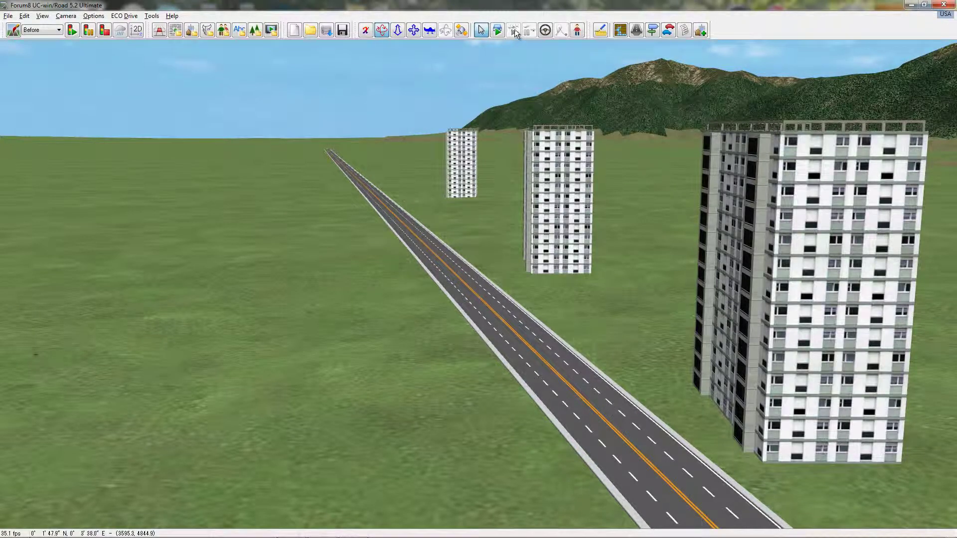
- Select the h-icho002 species in the Detail Tool's Trees category
click(700, 31)
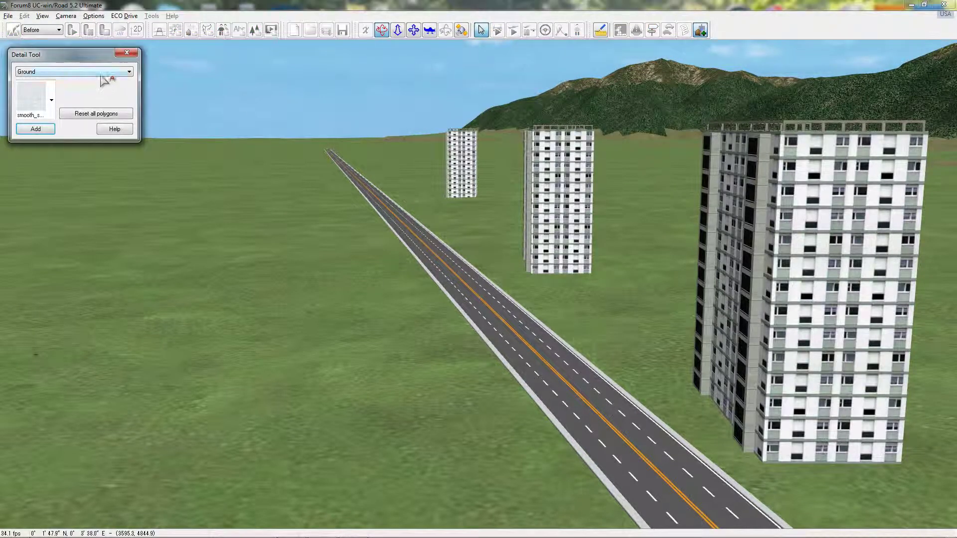
click(102, 72)
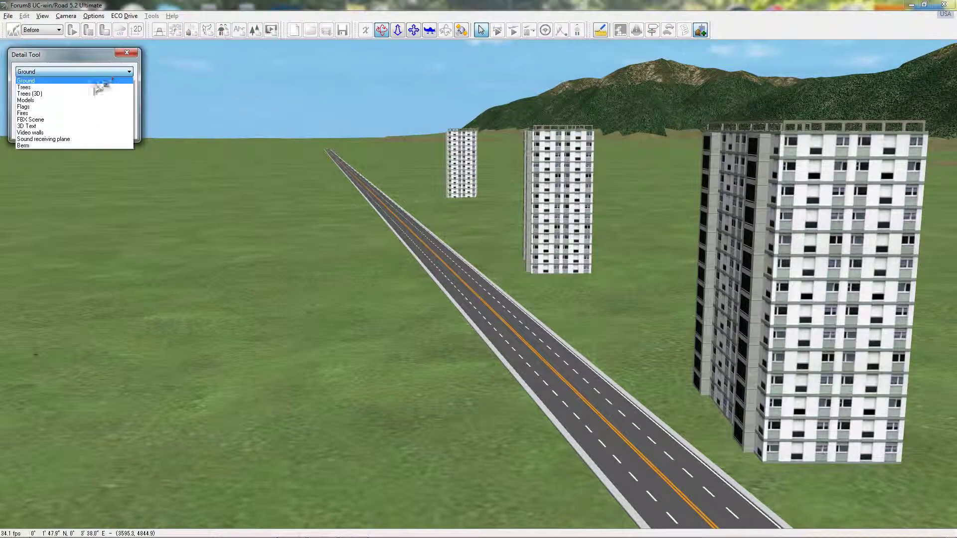
click(49, 88)
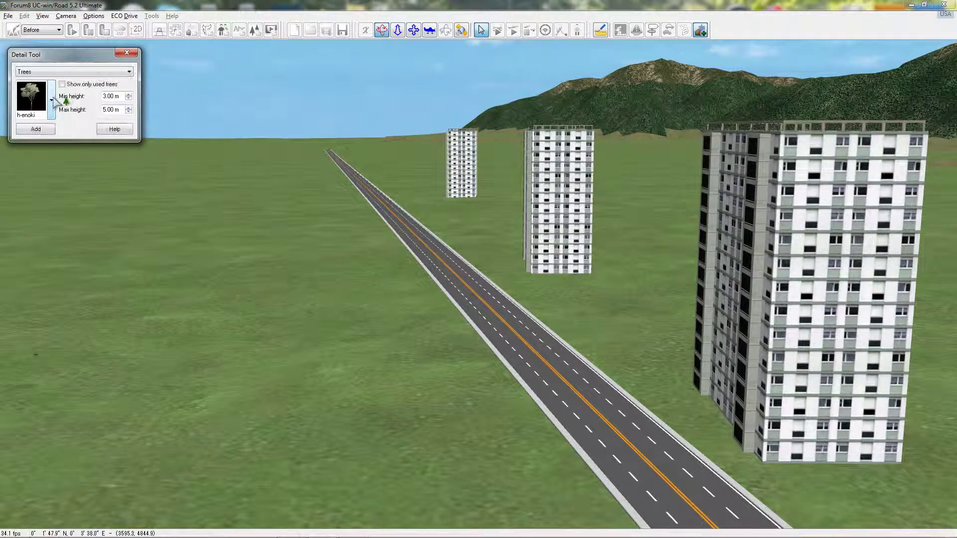
click(51, 100)
click(39, 214)
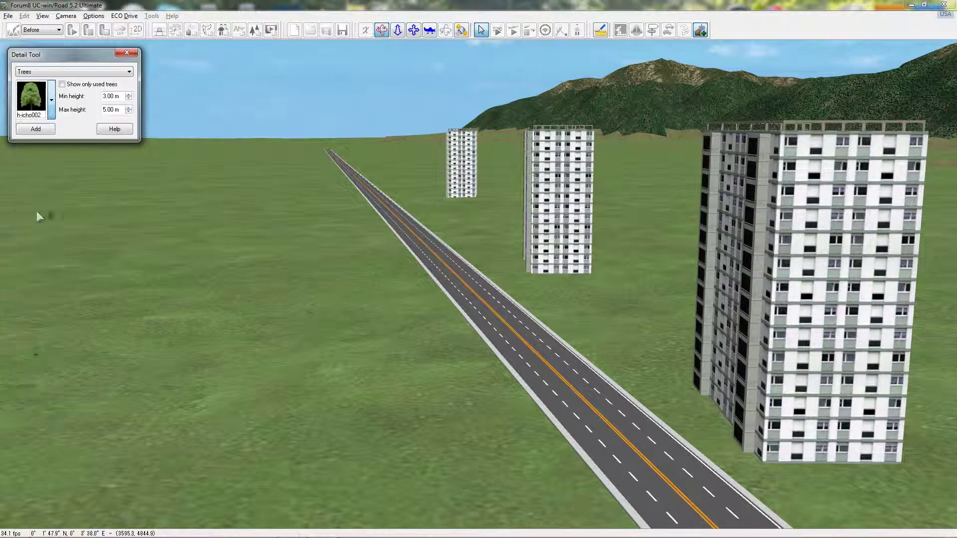
click(650, 385)
- Plant seven h-icho002 trees, four on the road's right side and three on the left
click(603, 348)
click(541, 312)
click(510, 283)
click(487, 262)
click(453, 310)
click(512, 415)
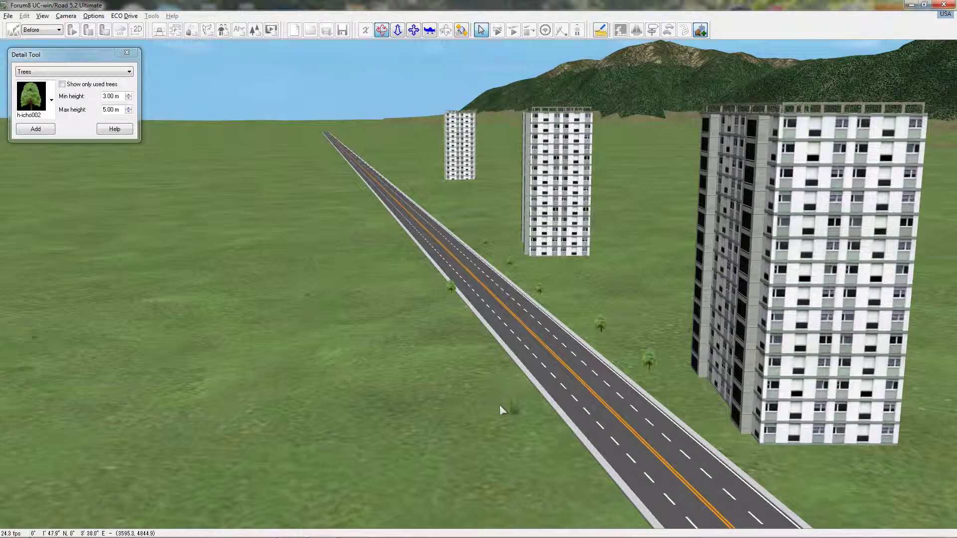
click(495, 348)
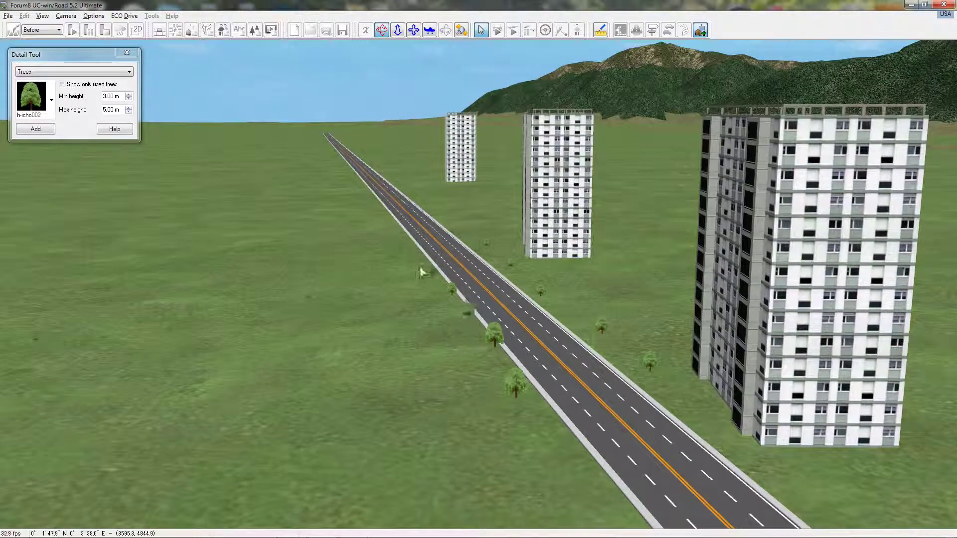
- Switch to h-kinmokusei and plant eight of those trees beside the road
click(52, 102)
click(31, 283)
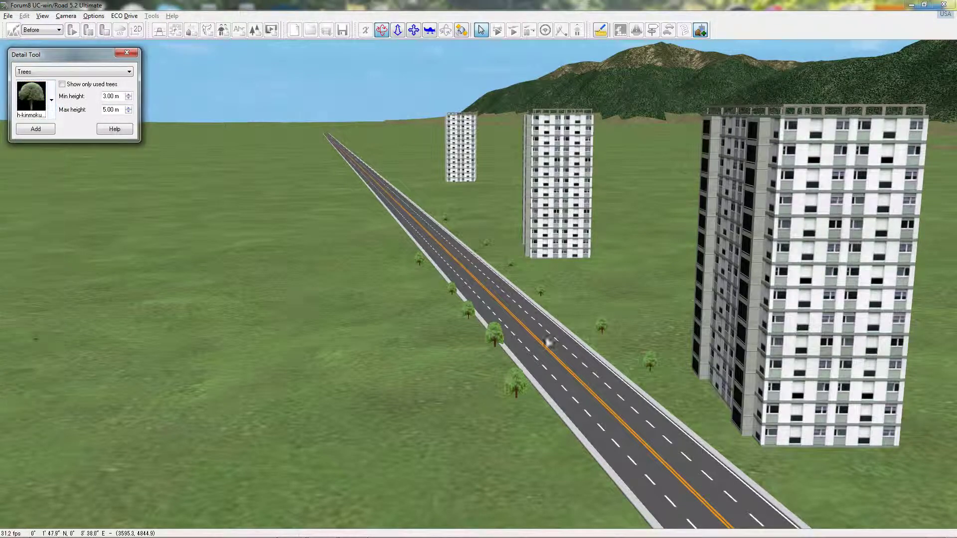
click(577, 314)
click(494, 256)
click(469, 234)
click(430, 278)
click(467, 334)
click(473, 360)
click(518, 419)
click(612, 355)
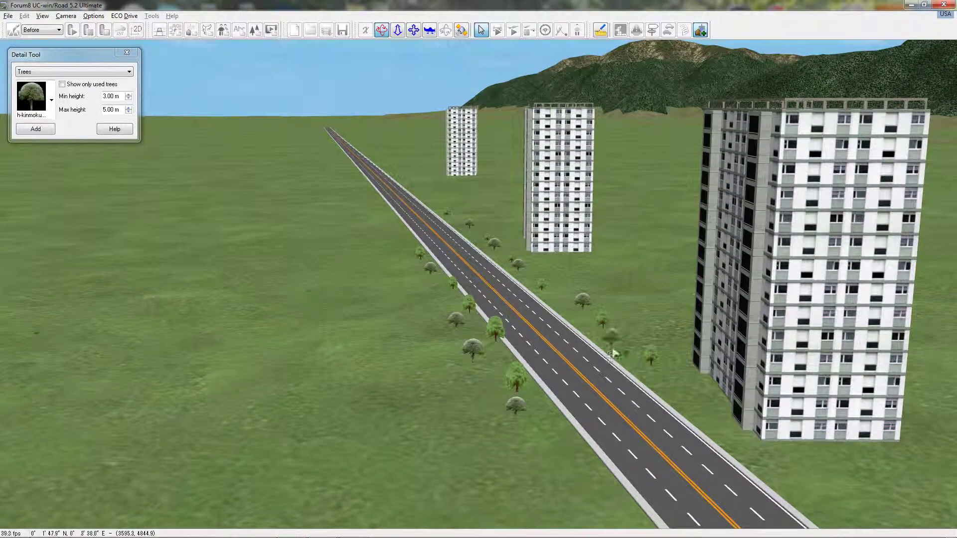
- Move in low among the roadside trees and close the Detail Tool
scroll(594, 333, up, 5)
drag(594, 333, 584, 319)
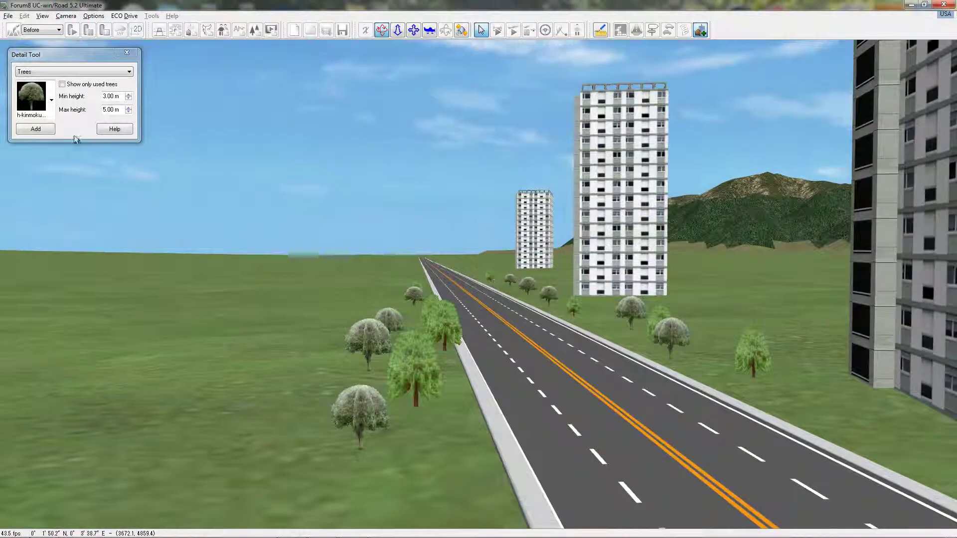
click(127, 52)
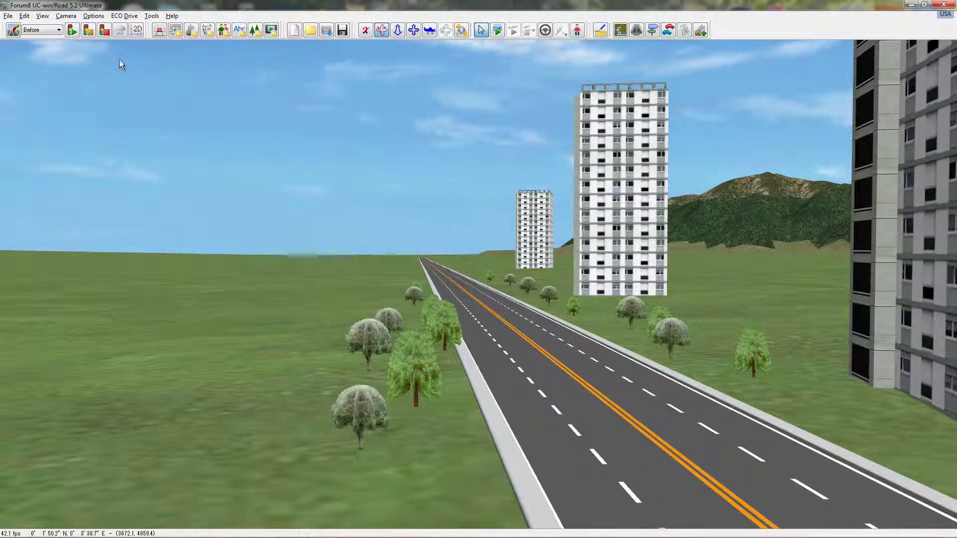
- Switch the scene to Now, then to After, and orbit the view round to the houses
click(59, 31)
click(48, 39)
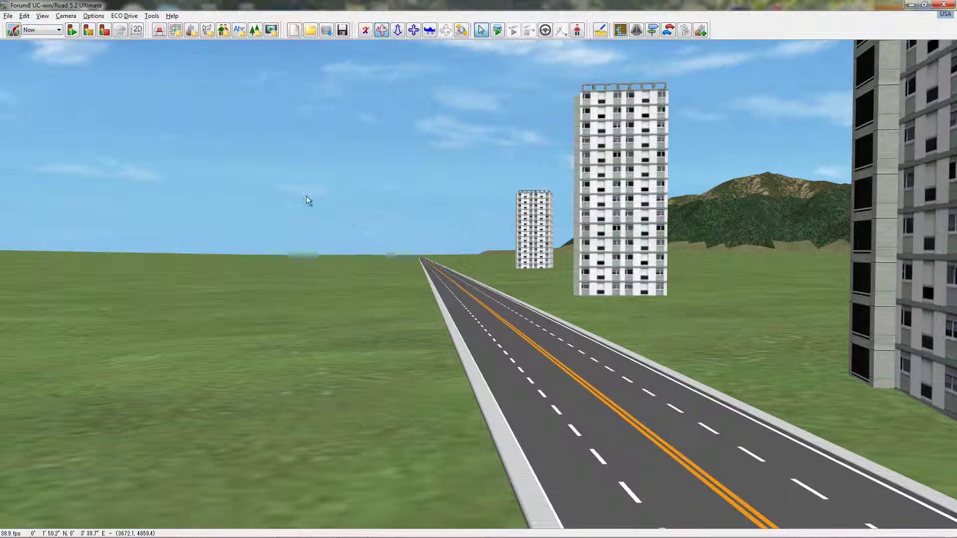
click(29, 30)
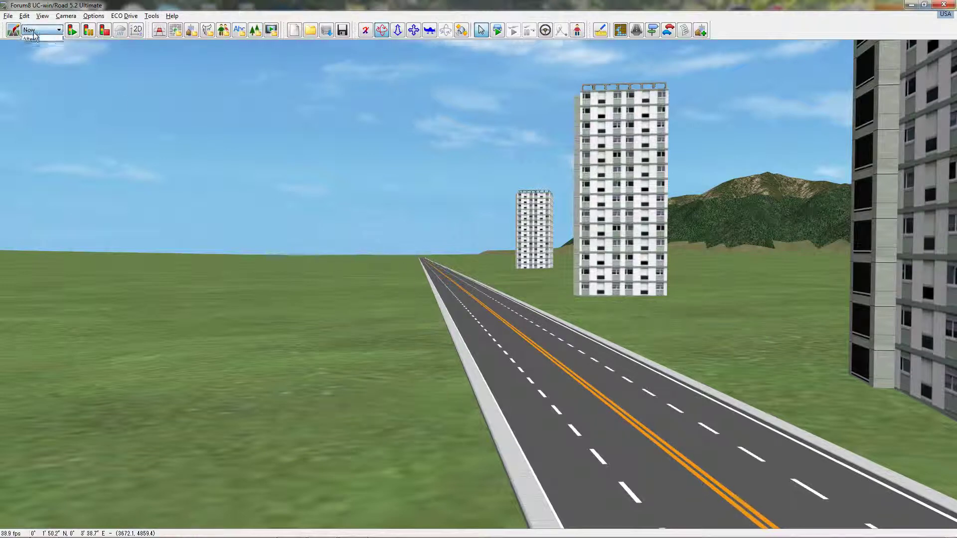
click(33, 52)
drag(606, 247, 717, 254)
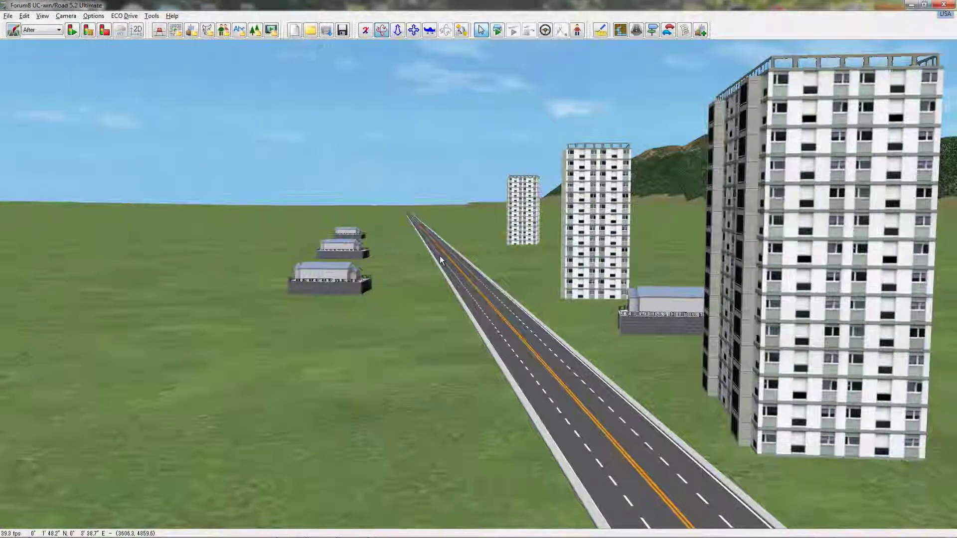
drag(409, 236, 410, 230)
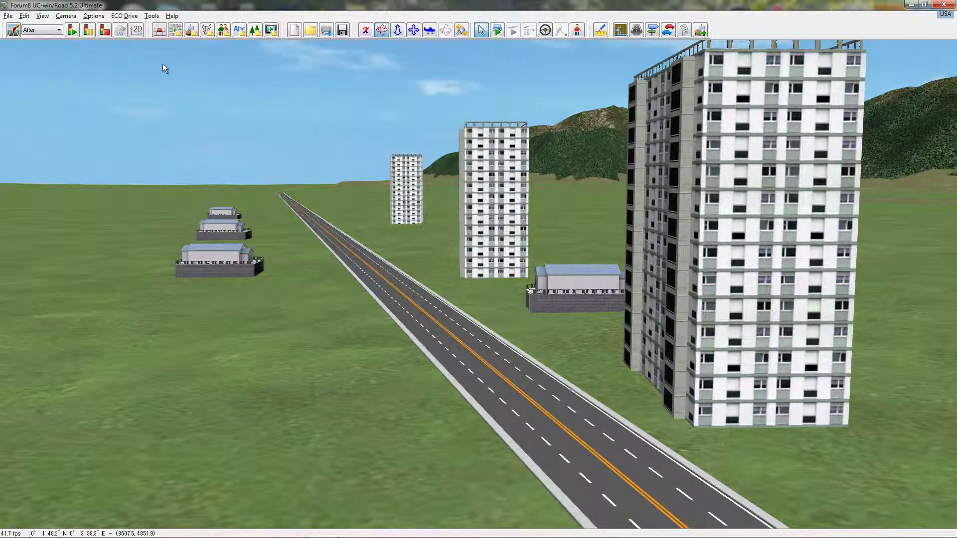
click(94, 15)
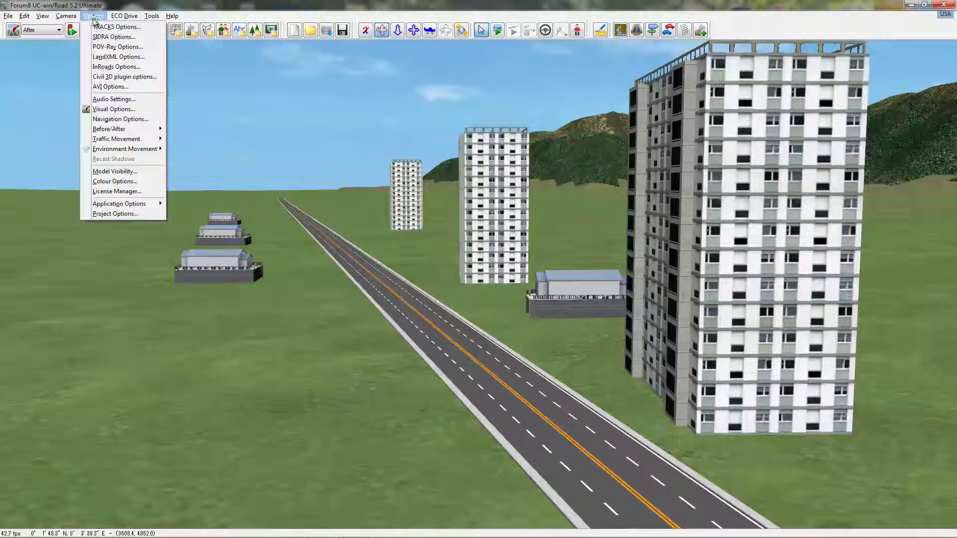
click(129, 171)
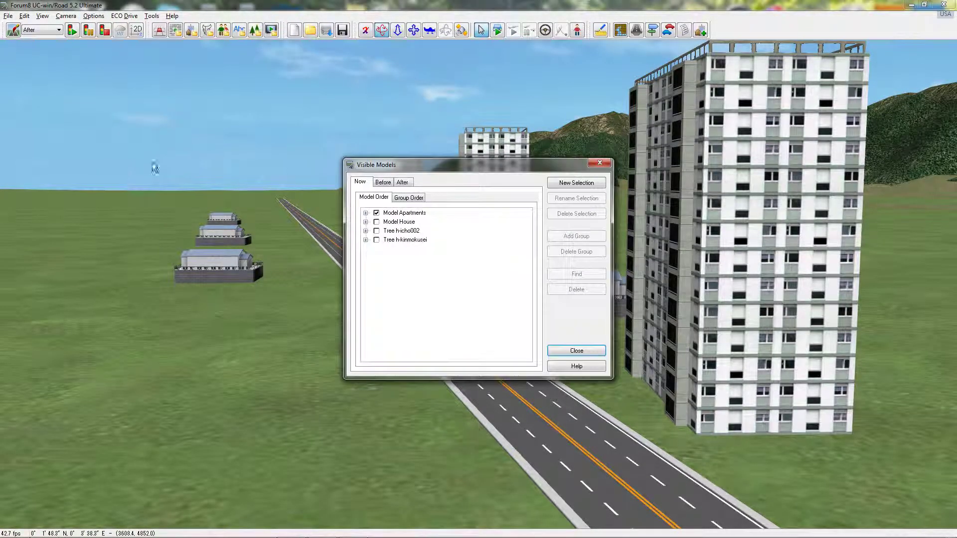
drag(455, 162, 379, 189)
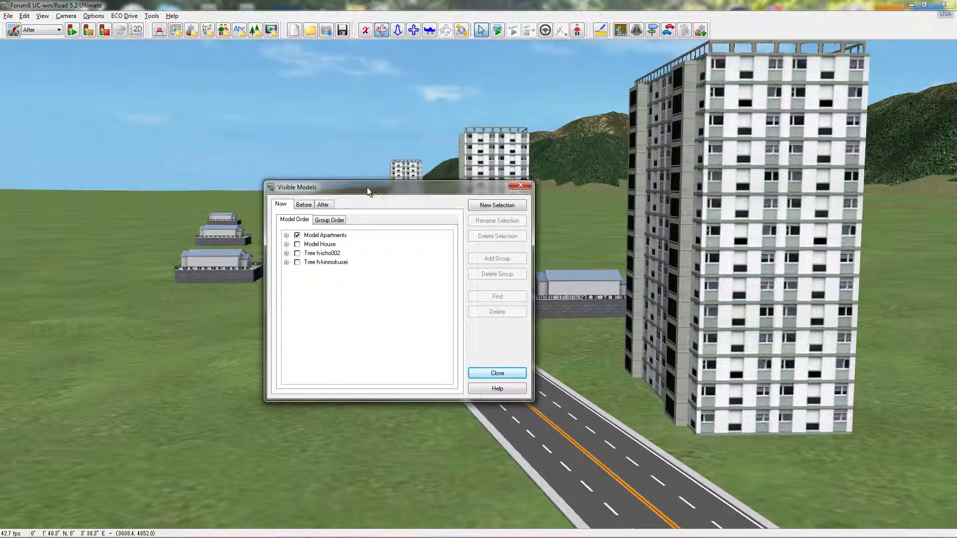
click(305, 206)
click(324, 206)
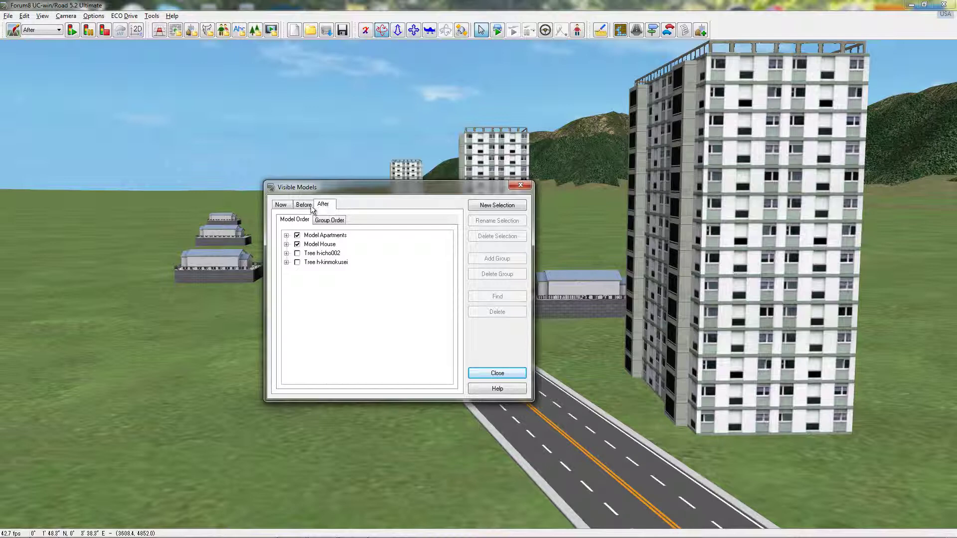
click(280, 206)
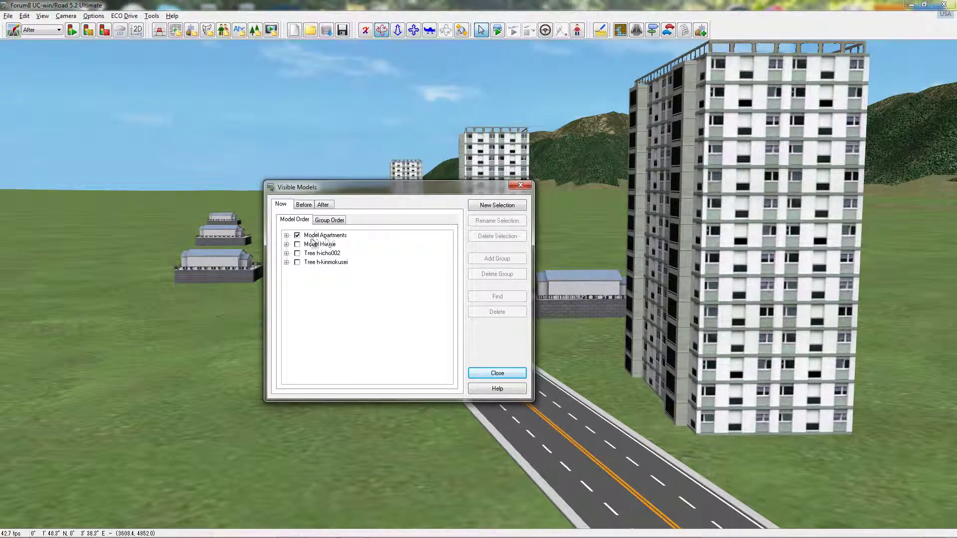
drag(356, 189, 182, 134)
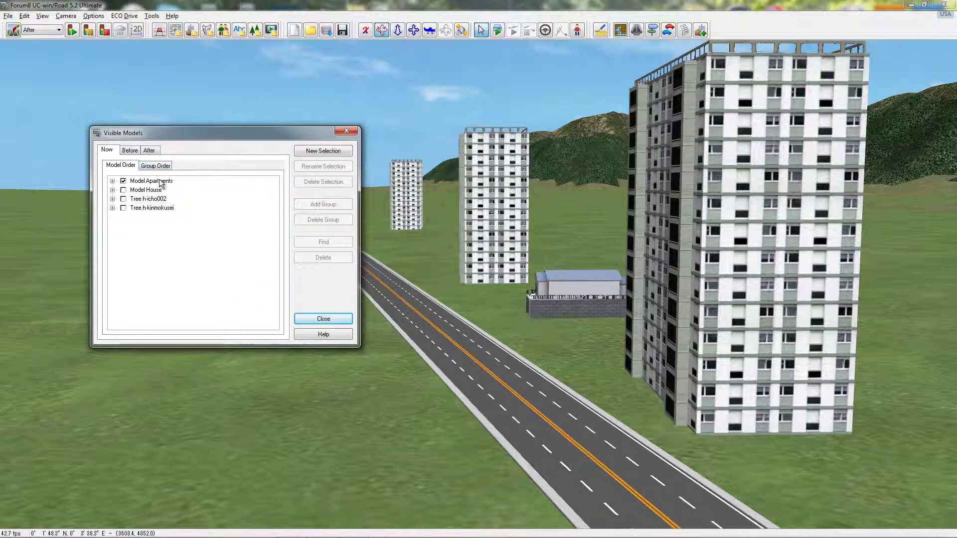
click(113, 181)
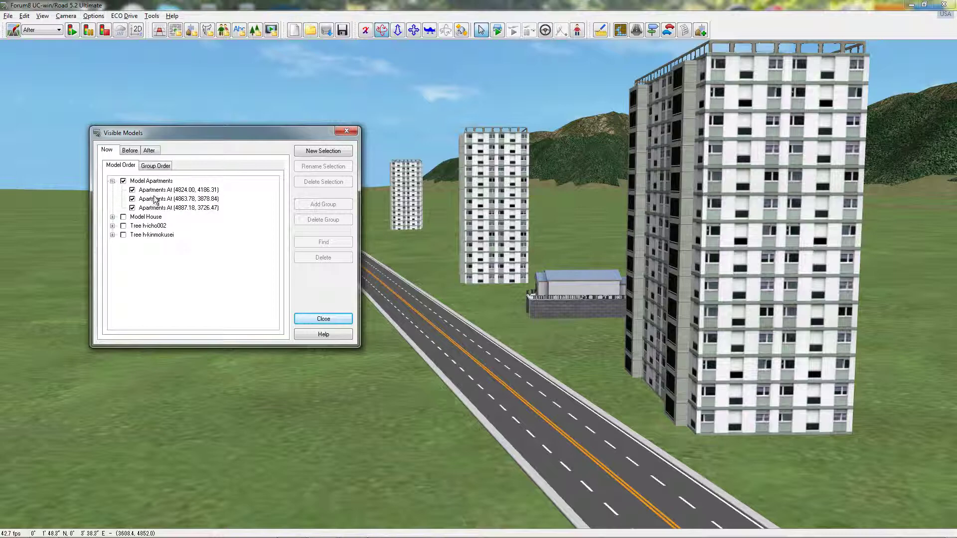
drag(182, 133, 143, 167)
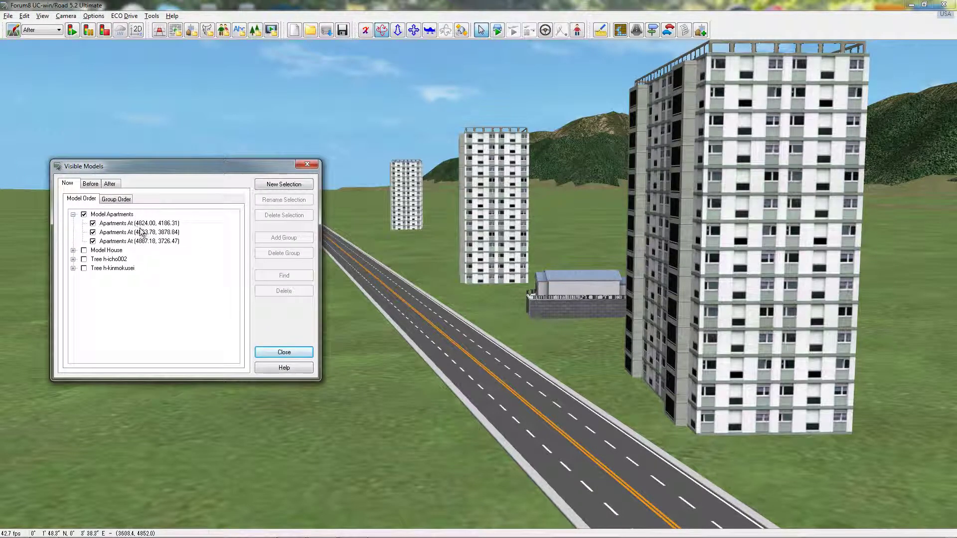
click(277, 352)
right_click(718, 340)
- Check the apartment tower's position coordinates in its model properties, then open Options > Visible Models
click(720, 321)
click(723, 315)
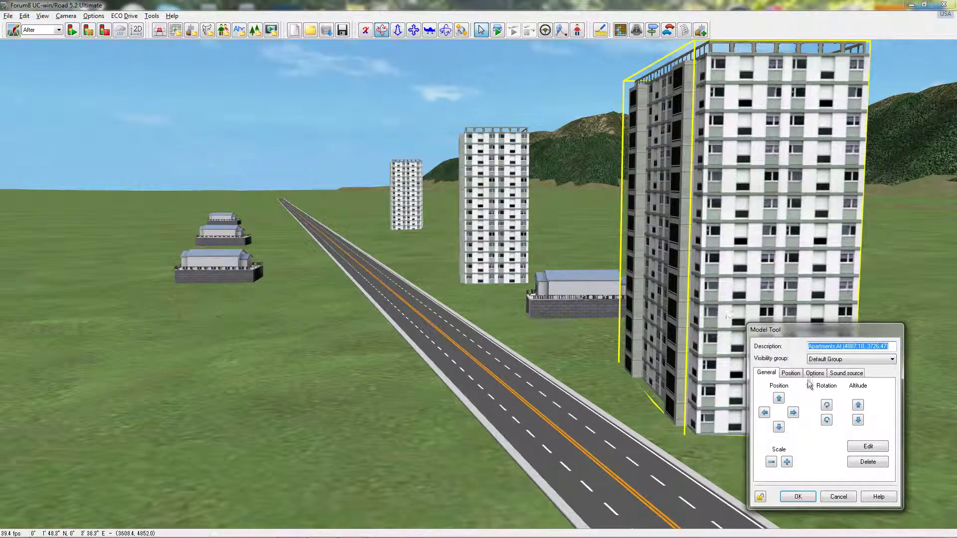
click(791, 373)
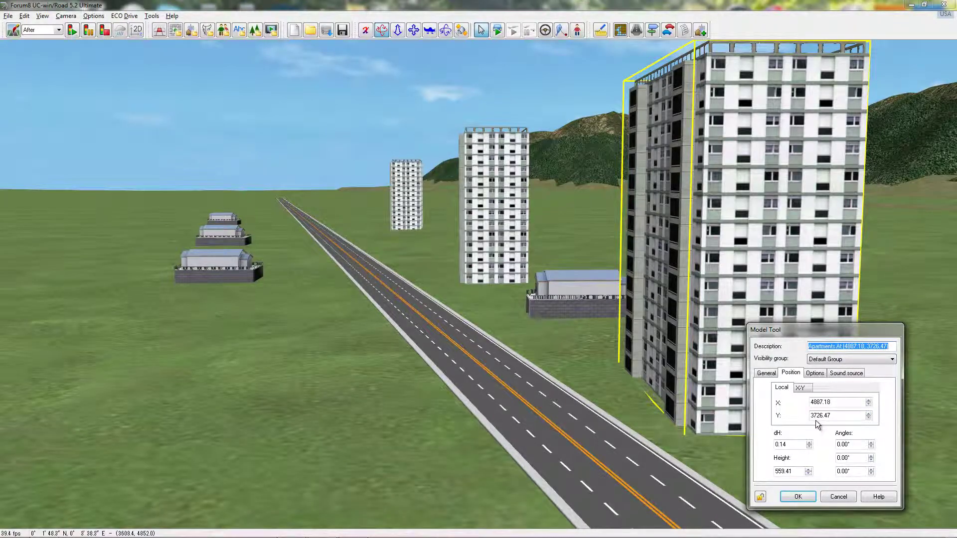
click(831, 497)
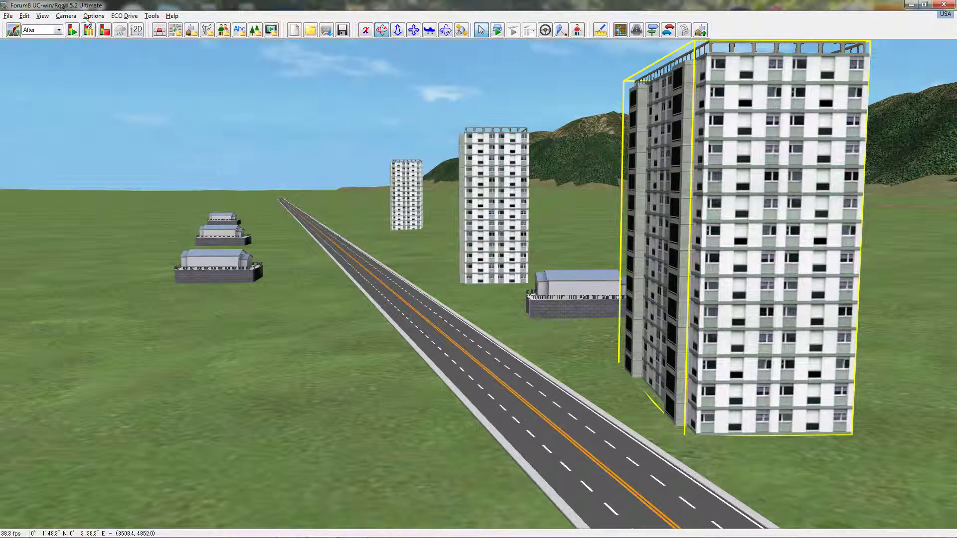
click(88, 18)
click(115, 172)
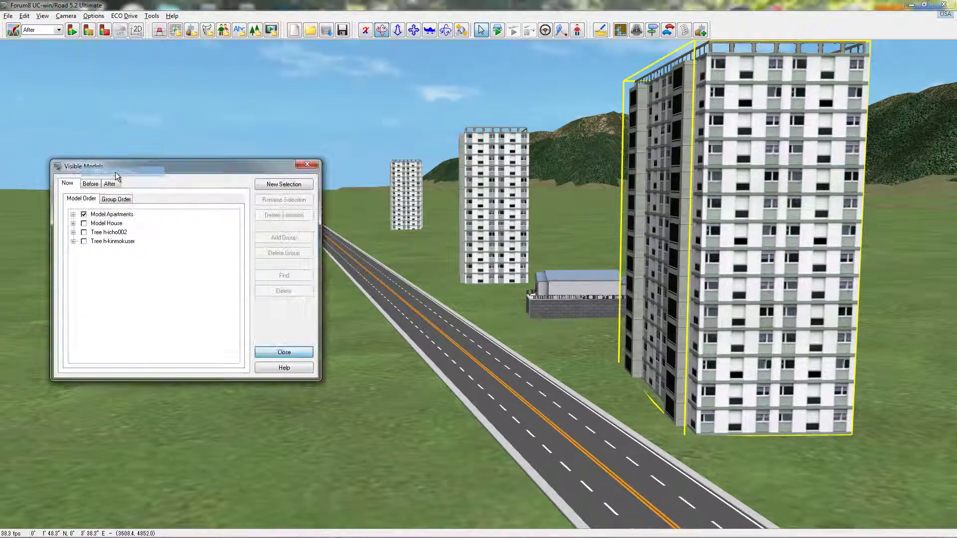
- Hide the apartment building at 4887.18, 3726.47, then hide all apartments in the Before list
click(70, 214)
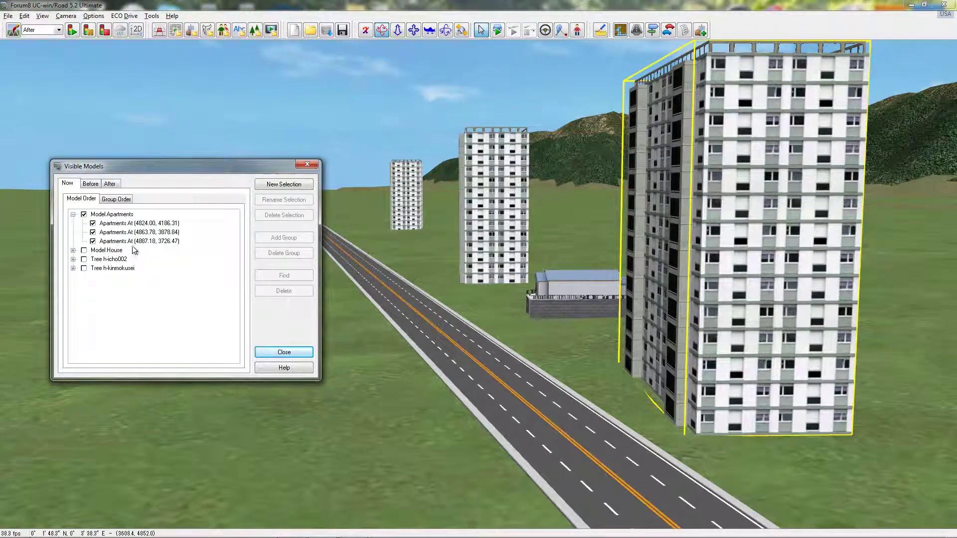
click(93, 241)
click(86, 184)
click(73, 214)
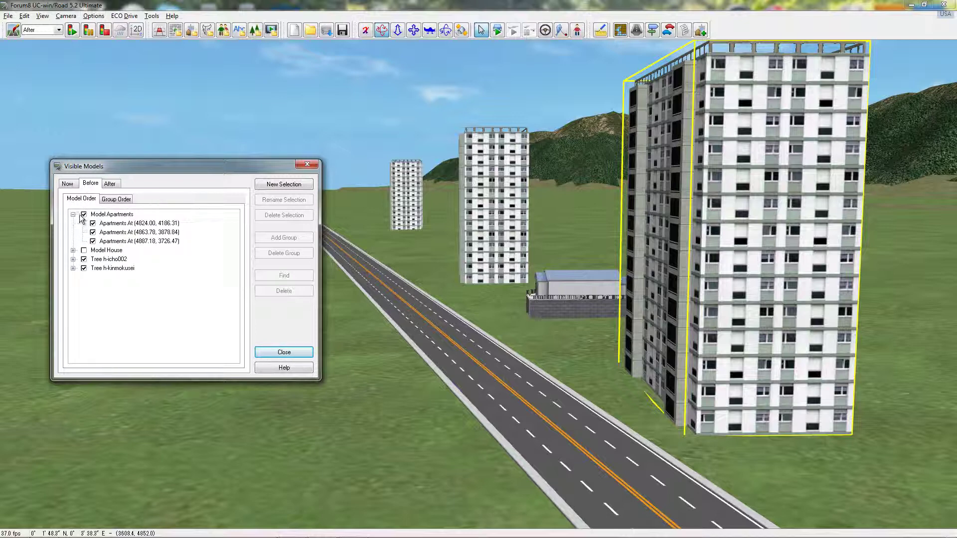
click(84, 214)
- Compare the Now, After and Before lists, toggling all apartment buildings off and back on
click(68, 184)
click(73, 214)
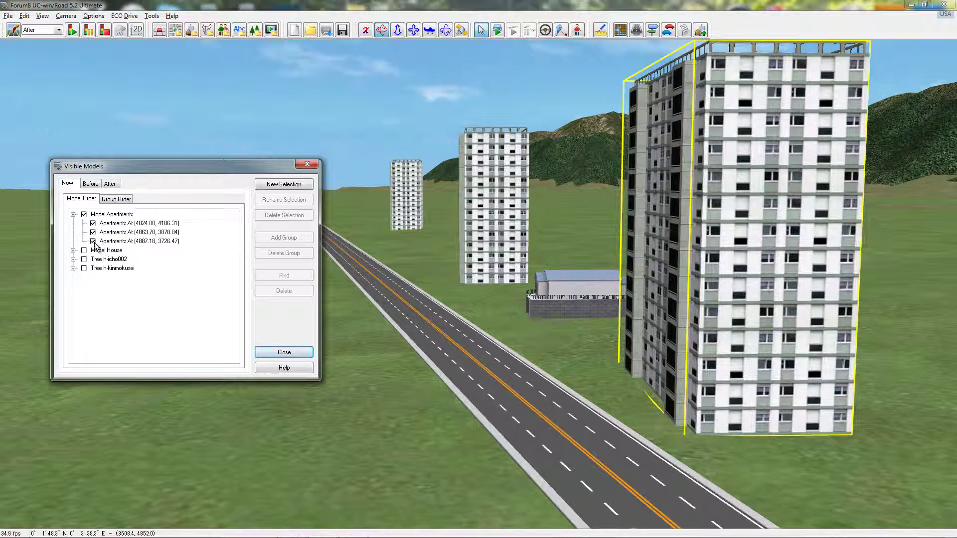
click(110, 184)
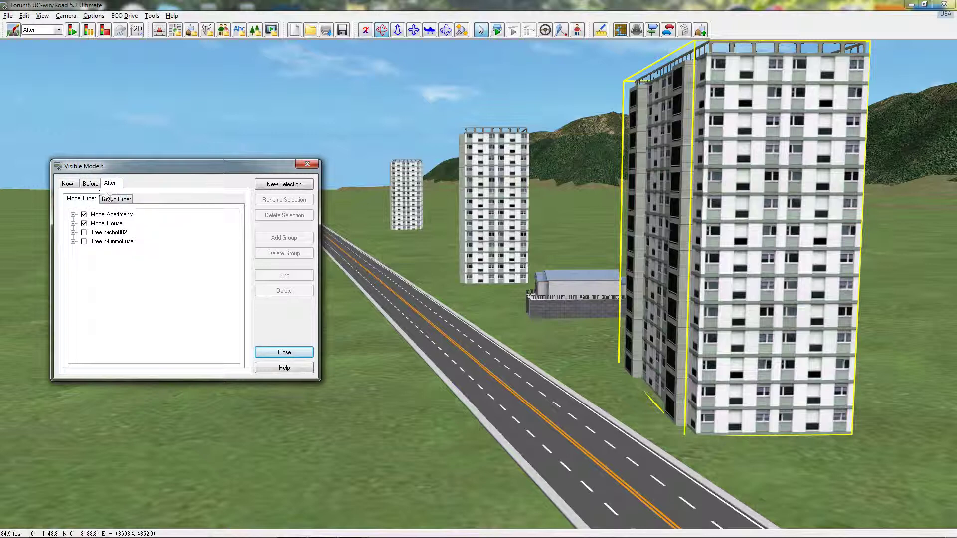
click(90, 183)
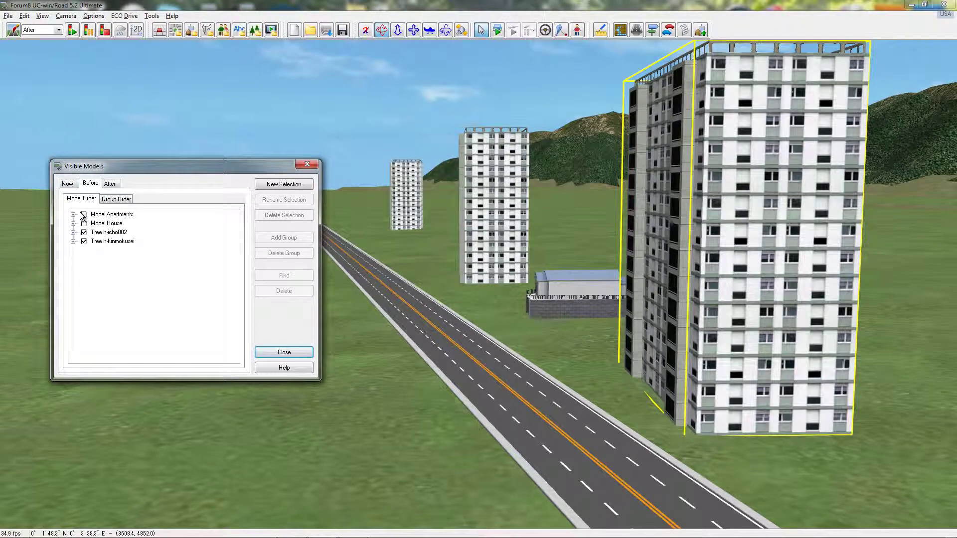
click(110, 184)
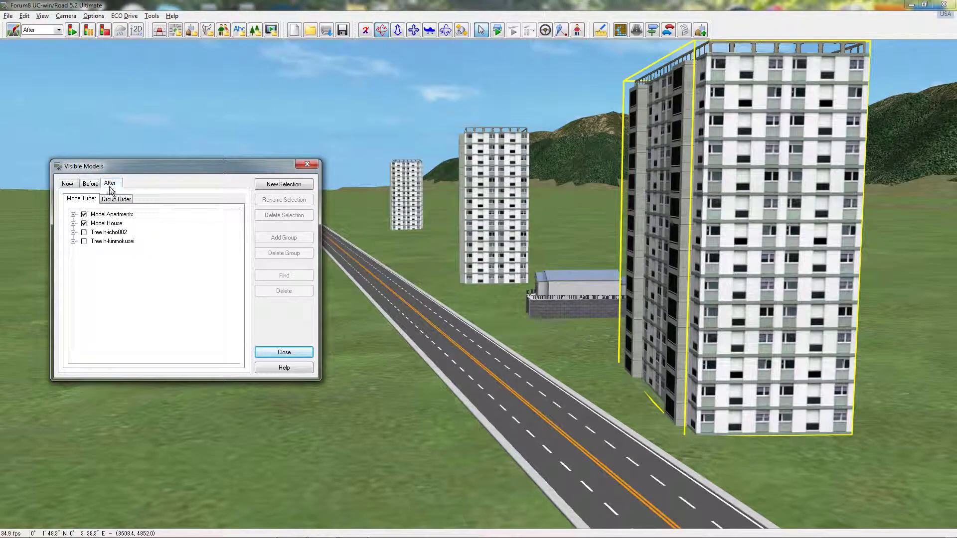
click(84, 215)
click(84, 214)
- Toggle individual apartment towers' visibility, leaving only the middle tower hidden
click(74, 215)
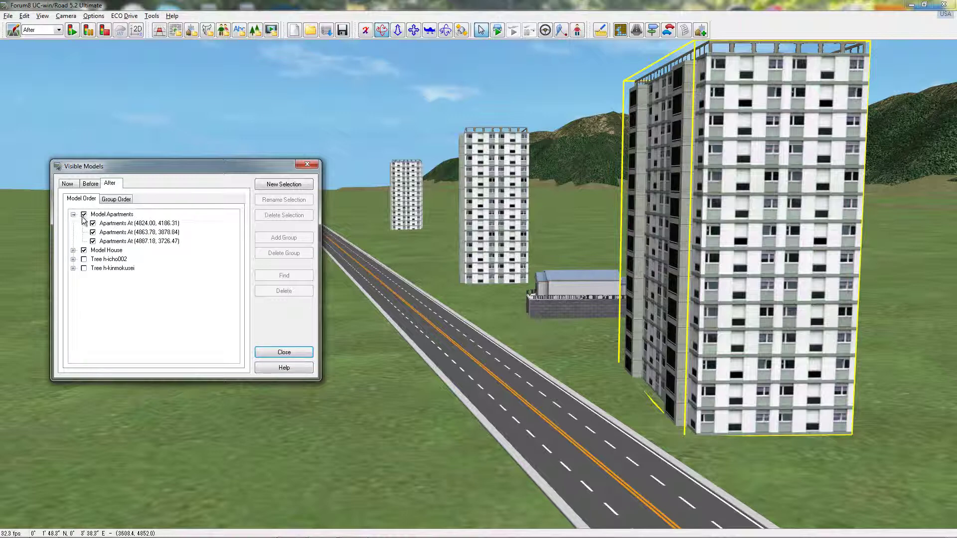
click(93, 241)
click(92, 241)
click(93, 232)
click(93, 223)
click(93, 224)
- Create a new visibility selection and rename it 'trees'
click(276, 185)
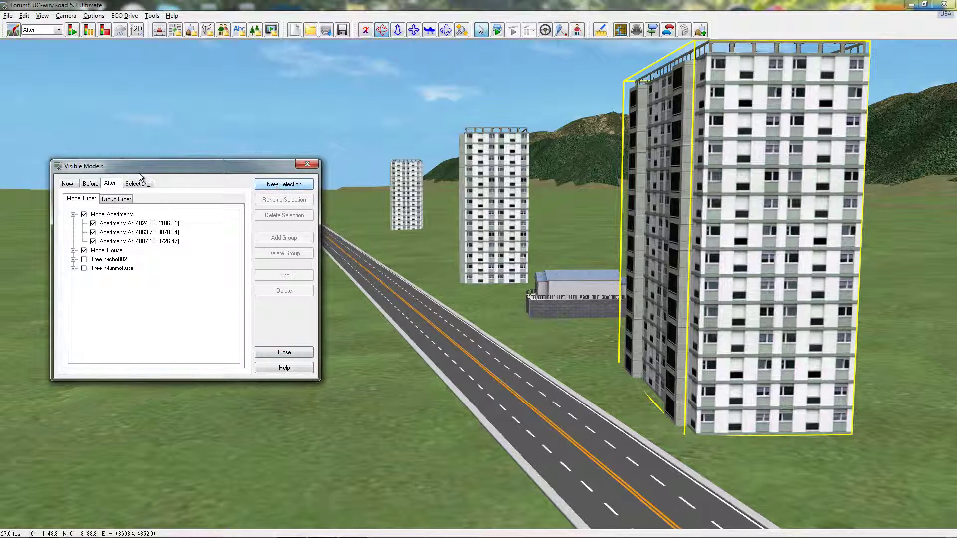
click(267, 200)
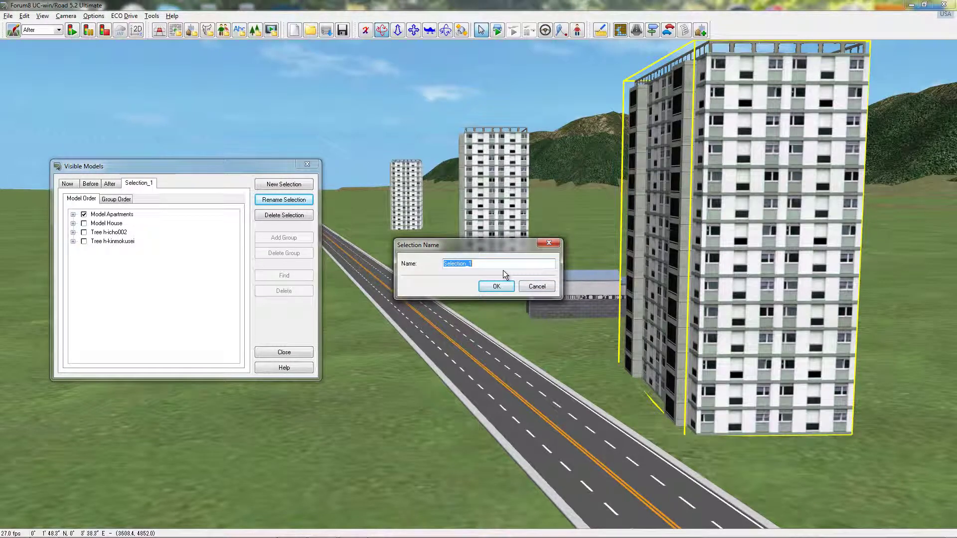
text(trees)
click(497, 286)
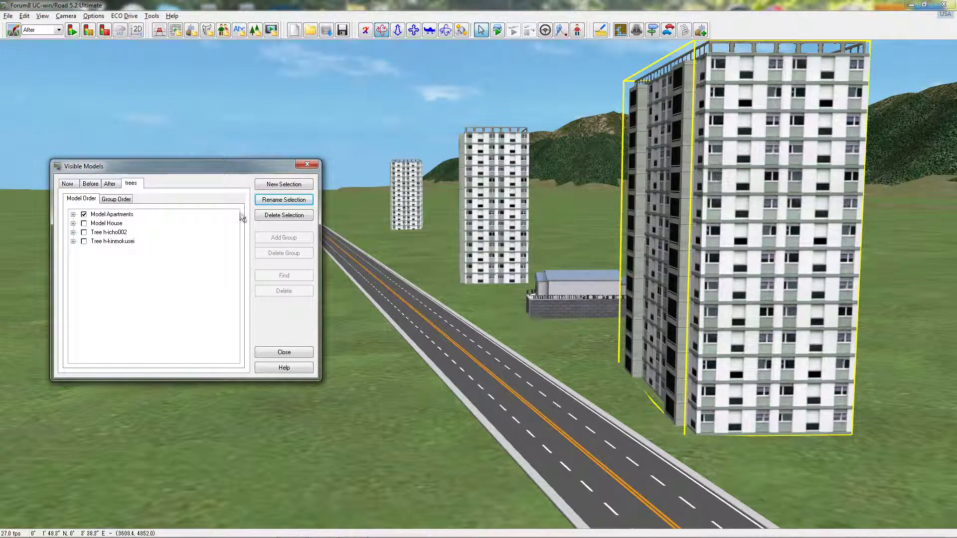
drag(98, 167, 190, 234)
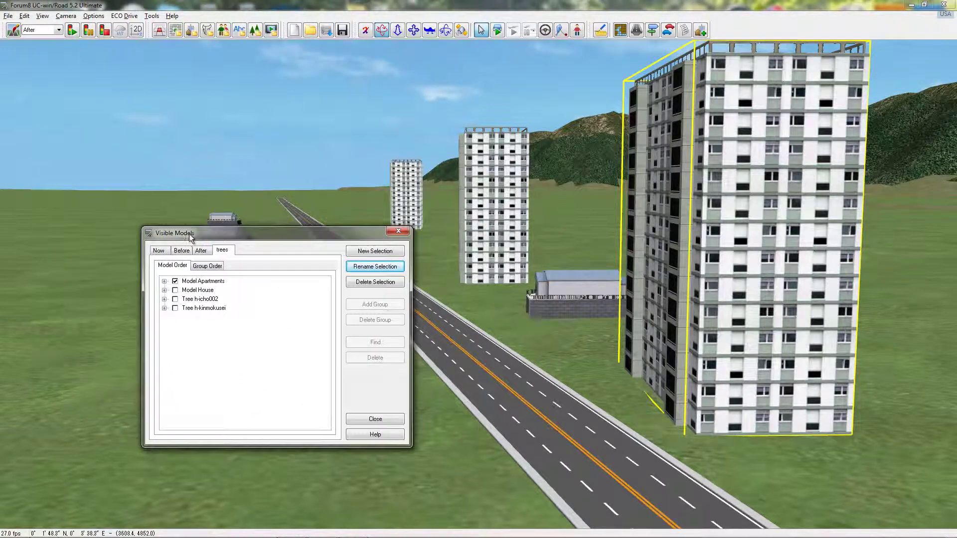
- In the trees selection, hide the apartments and show Tree h-icho002 and Tree h-kinmokusei
click(227, 251)
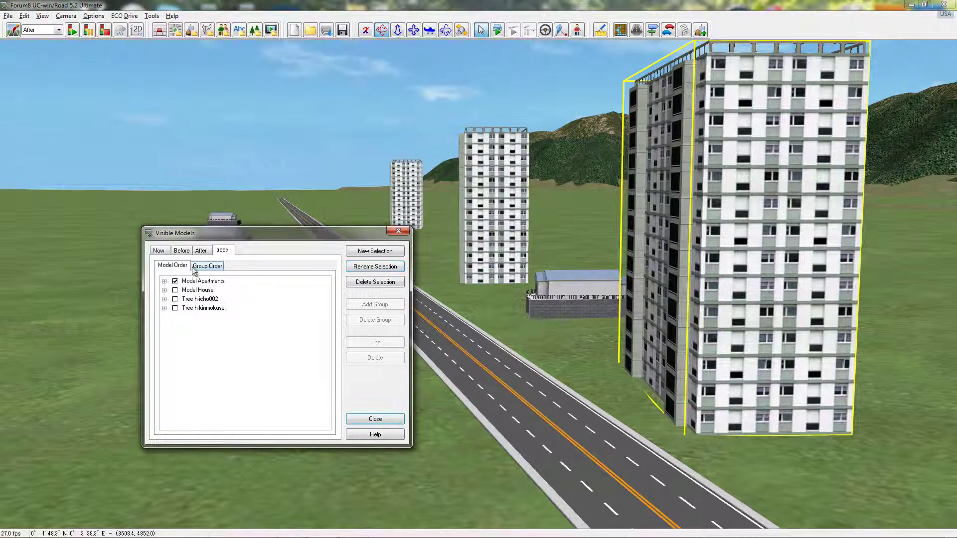
click(175, 281)
click(175, 299)
click(174, 308)
- Review the Before, After and Now lists, hiding Tree h-icho002 in After
click(181, 250)
click(201, 250)
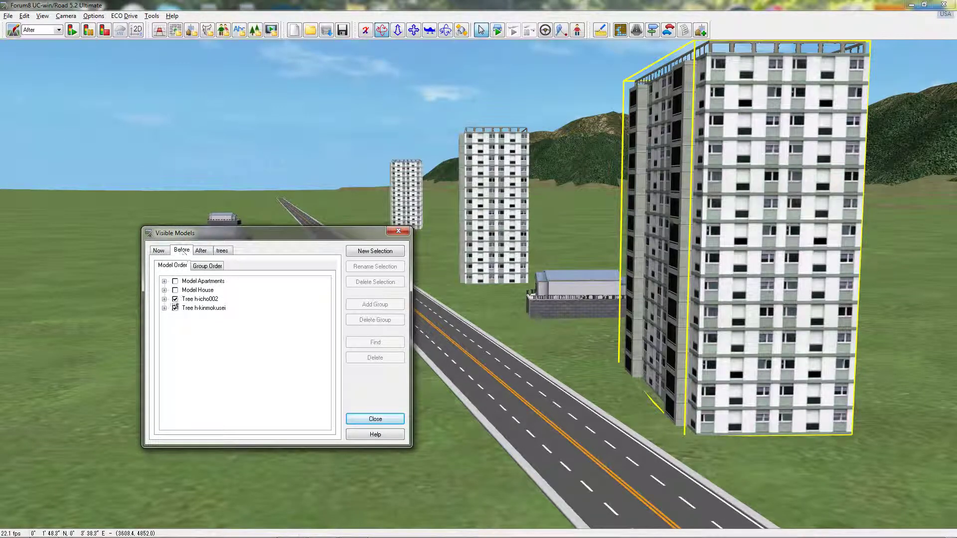
click(174, 299)
click(166, 252)
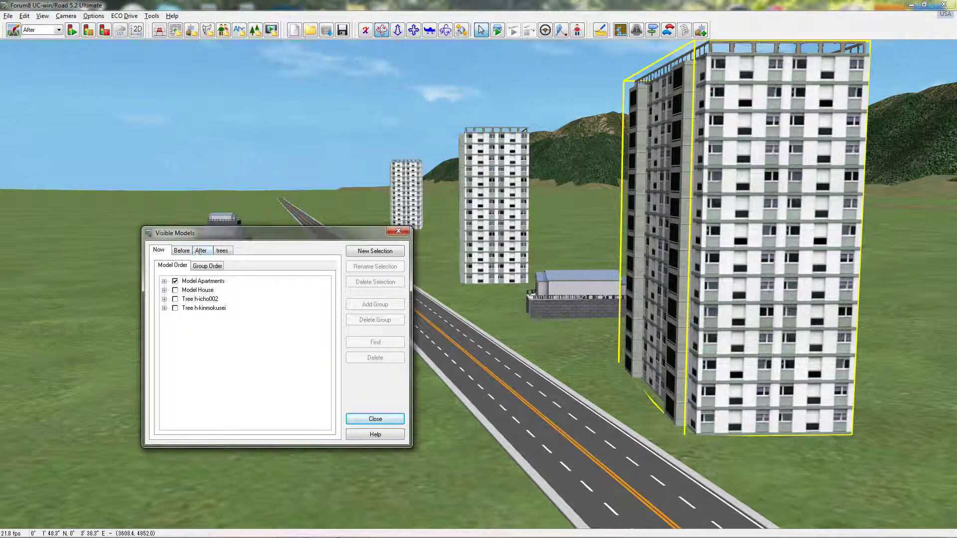
click(202, 251)
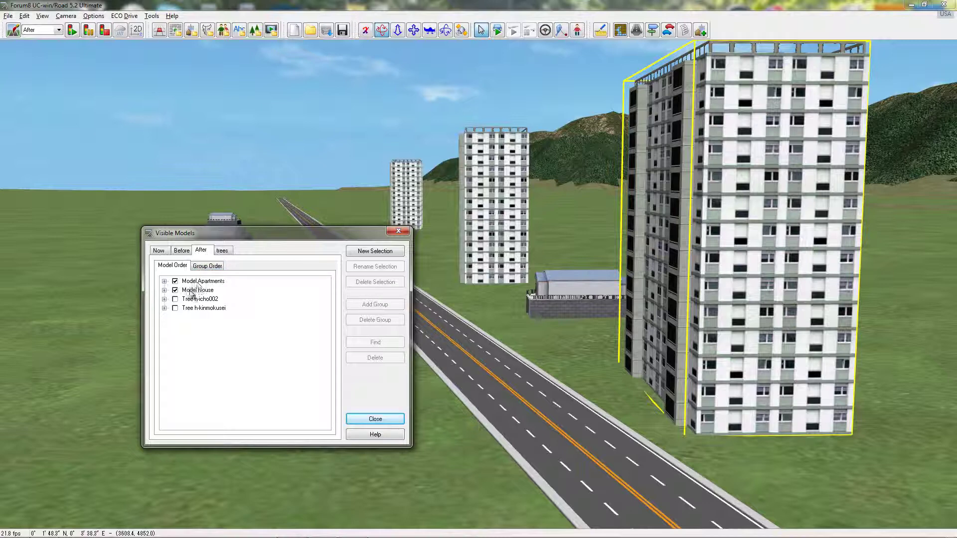
click(224, 251)
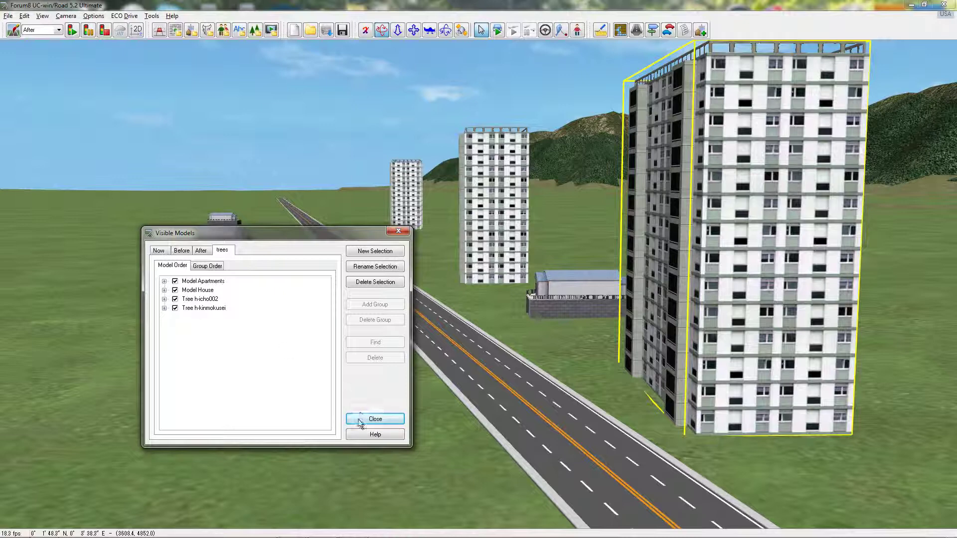
- Move the panel aside, close Visible Models, and deselect the apartment tower
drag(322, 234, 363, 286)
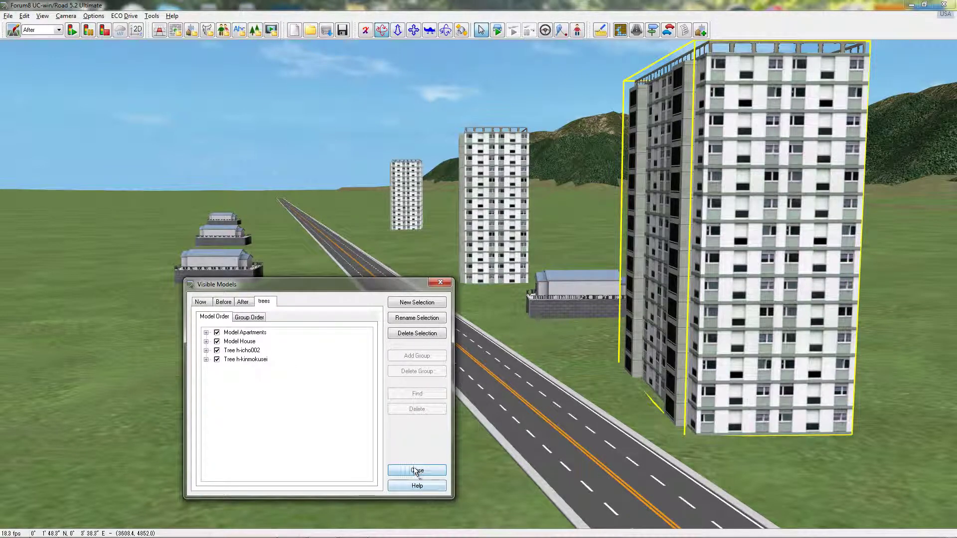
click(416, 470)
click(672, 141)
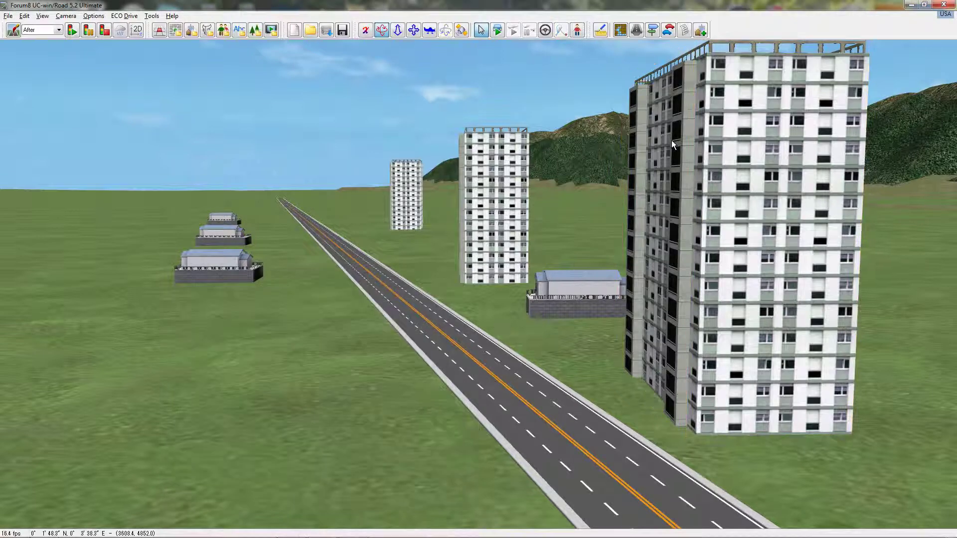
- Show the 'trees' selection, briefly compare it with 'After', then return to 'trees'
click(58, 29)
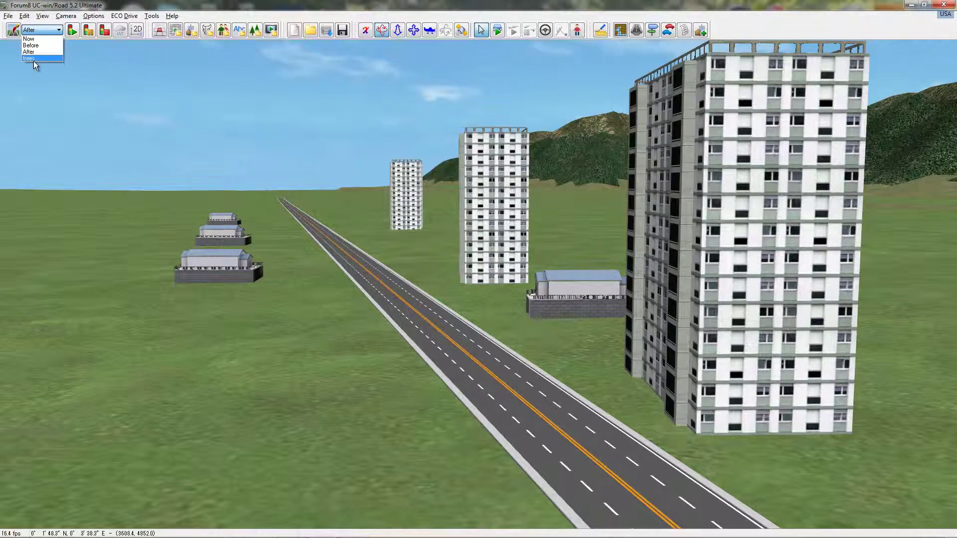
click(33, 58)
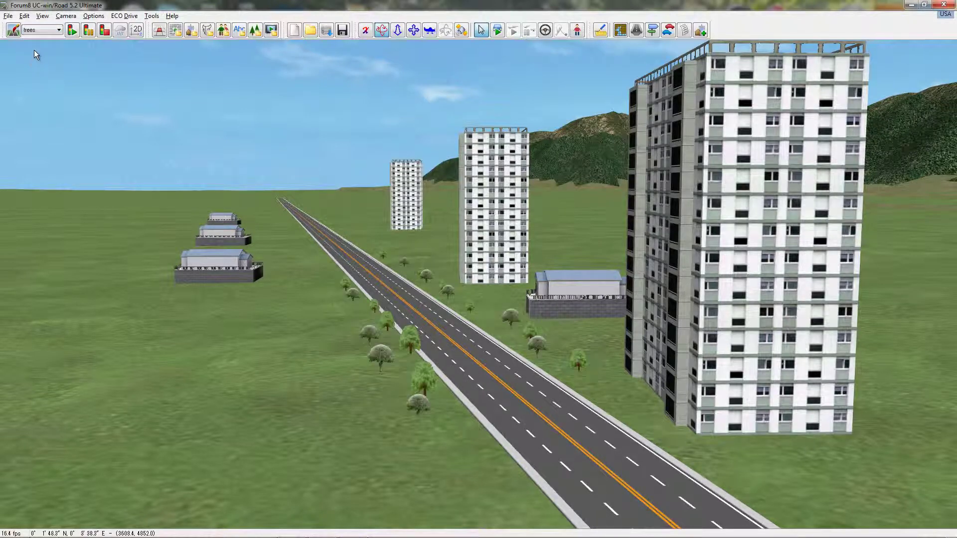
click(37, 59)
click(40, 31)
click(41, 52)
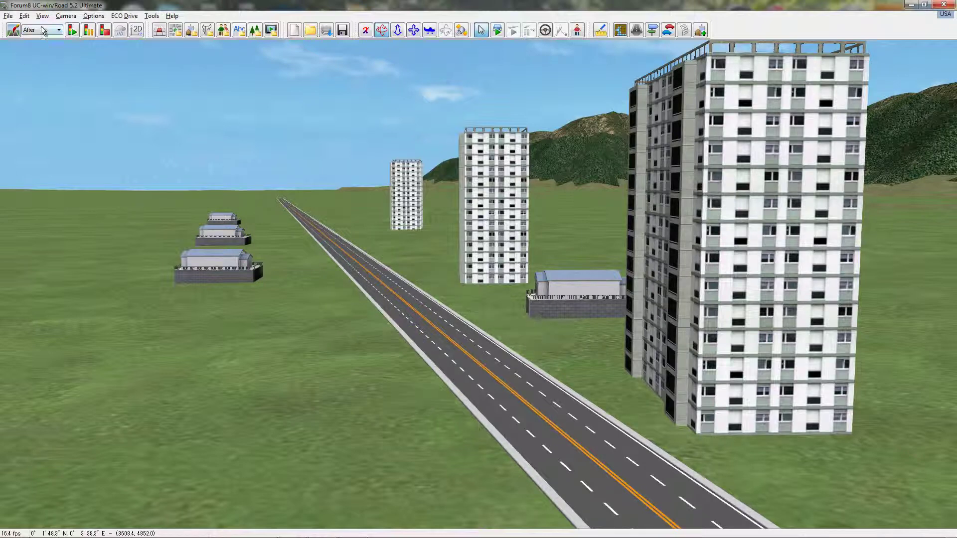
click(40, 29)
click(41, 58)
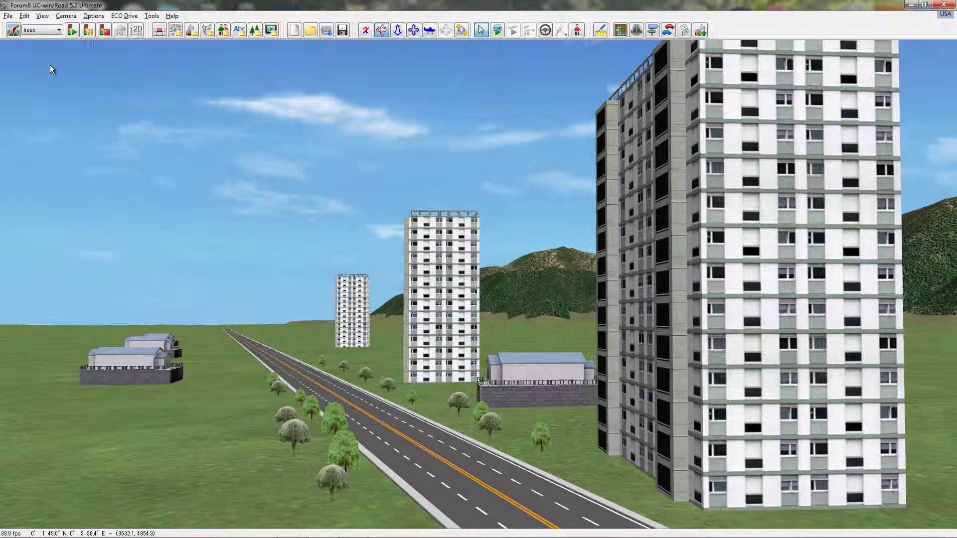
- Move the camera back along the road and compare 'After' against 'trees' again, ending on 'trees'
key(Down)
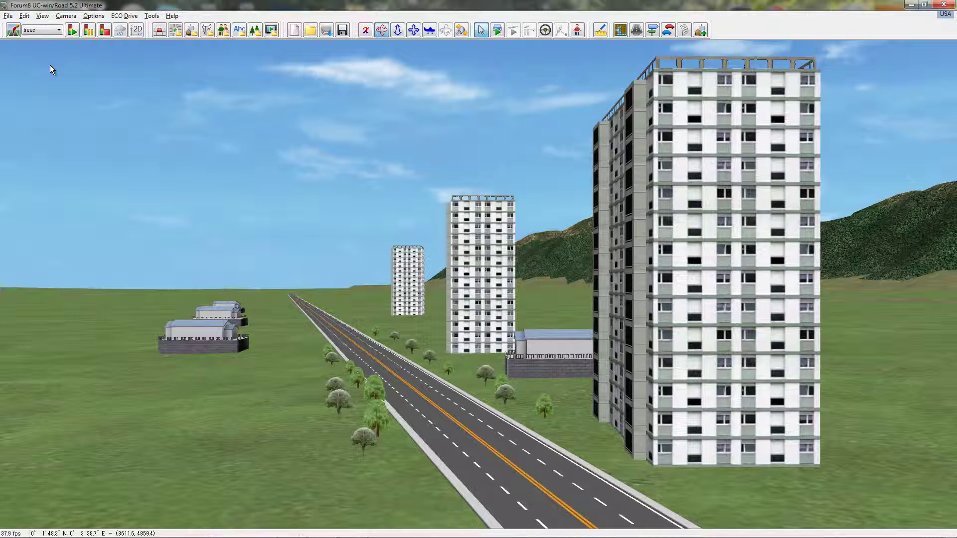
click(45, 29)
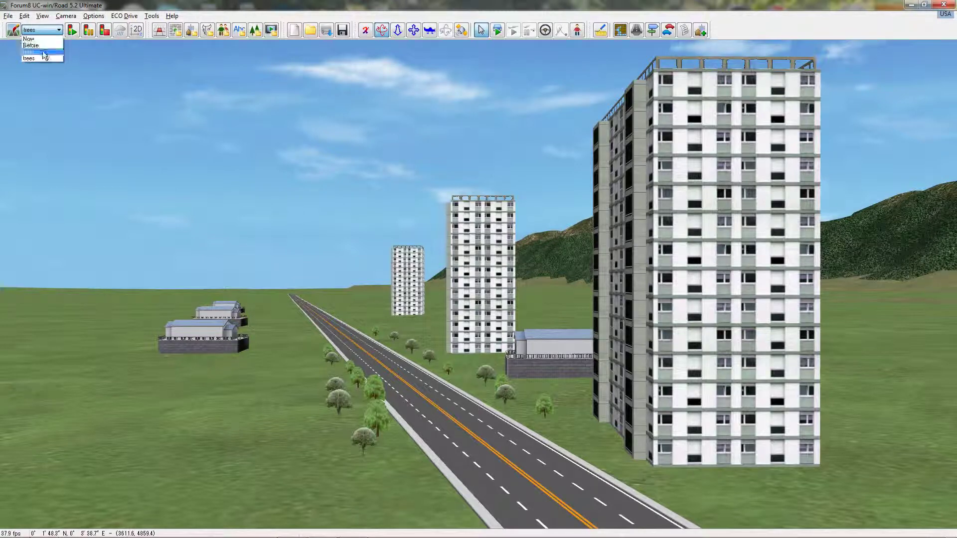
click(43, 52)
click(41, 30)
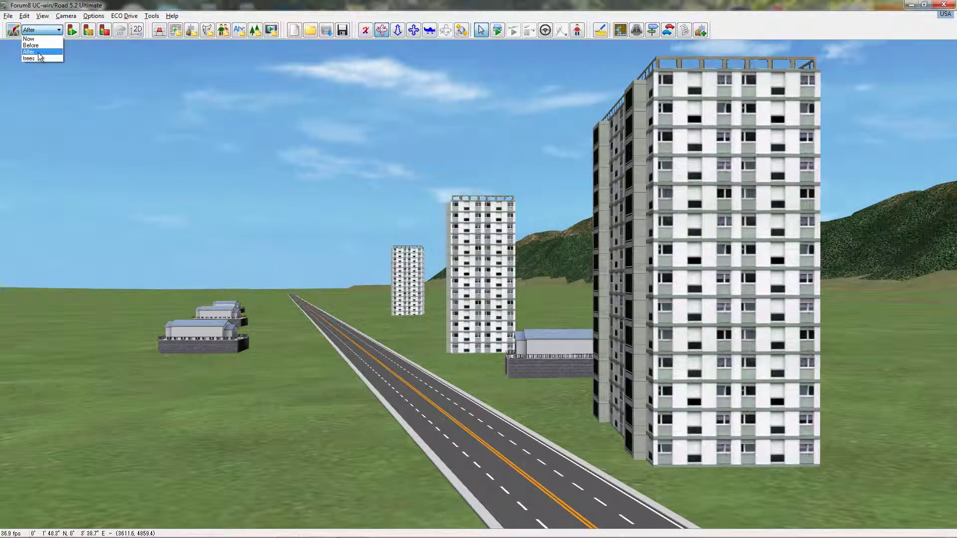
click(39, 57)
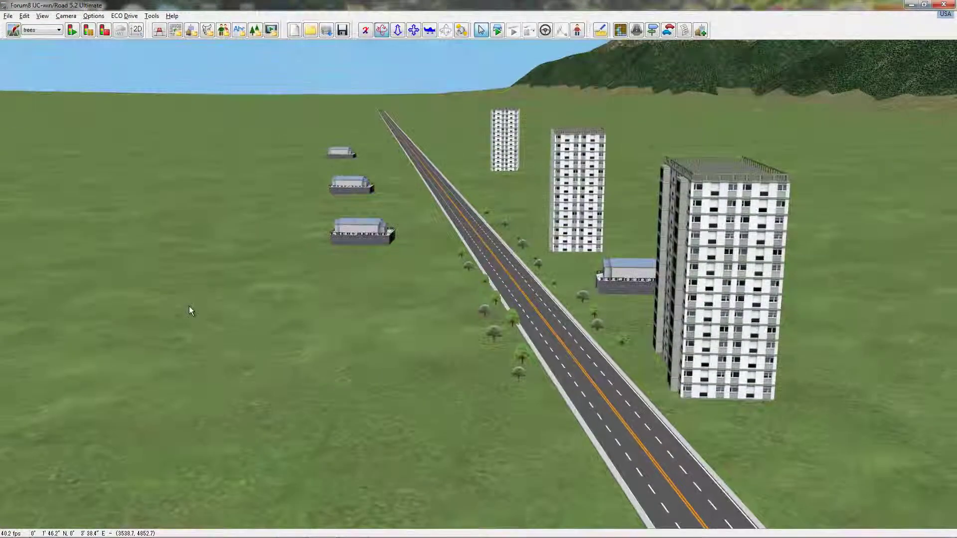
- Select the terrain patch across the field left of the road
scroll(192, 301, down, 1)
drag(43, 222, 37, 218)
click(37, 218)
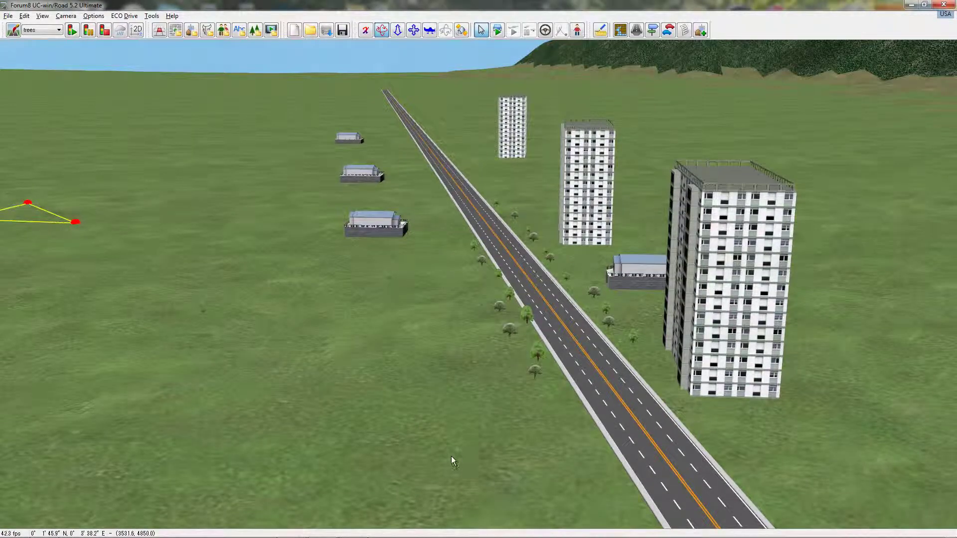
click(431, 457)
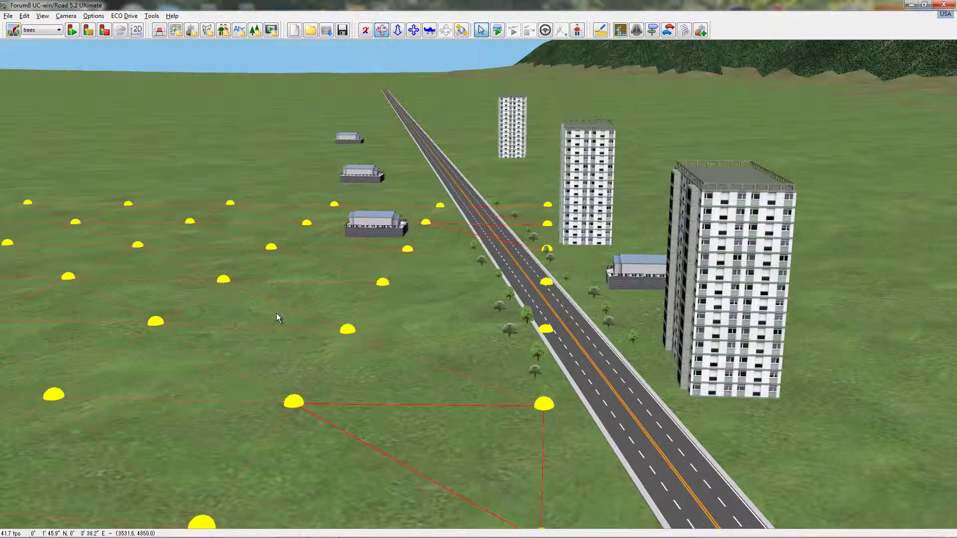
- Bring up the terrain actions menu for the selected patch
scroll(276, 313, down, 4)
scroll(328, 219, up, 1)
drag(330, 222, 336, 297)
right_click(353, 297)
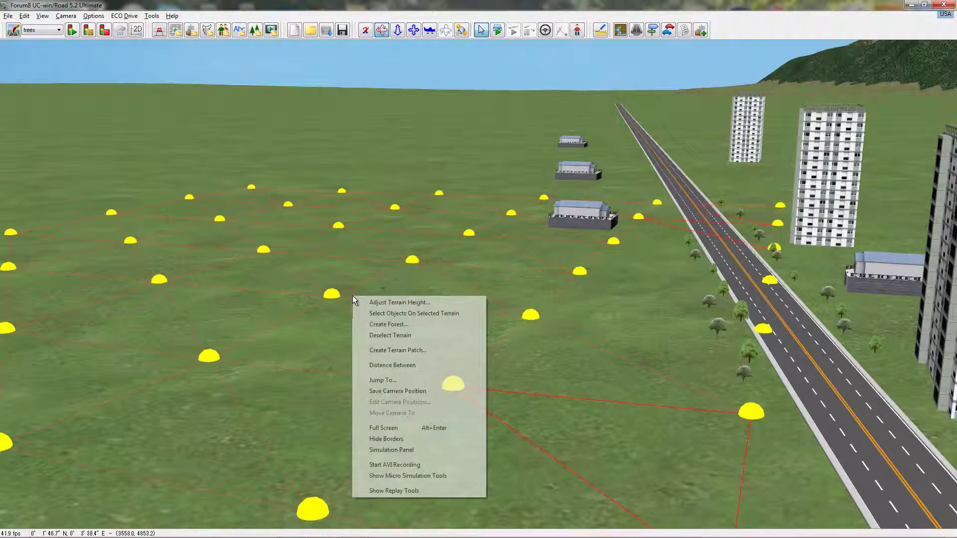
- Start a forest of 2000 trees with h-katsura as the first tree type
click(391, 327)
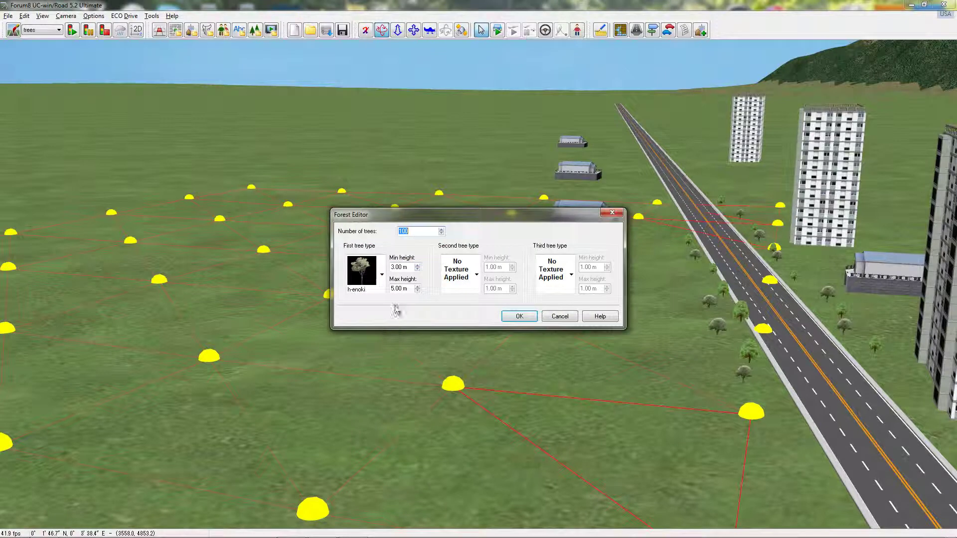
click(381, 276)
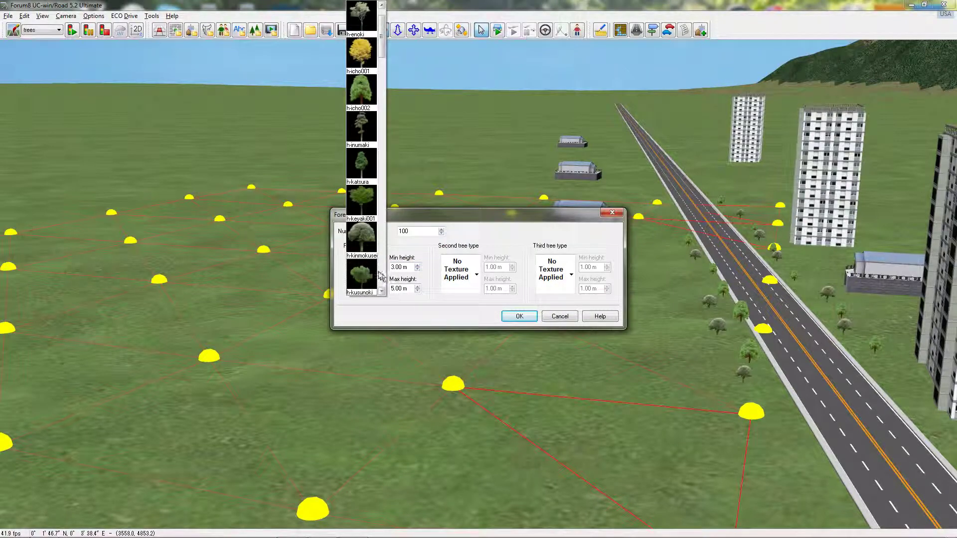
click(364, 167)
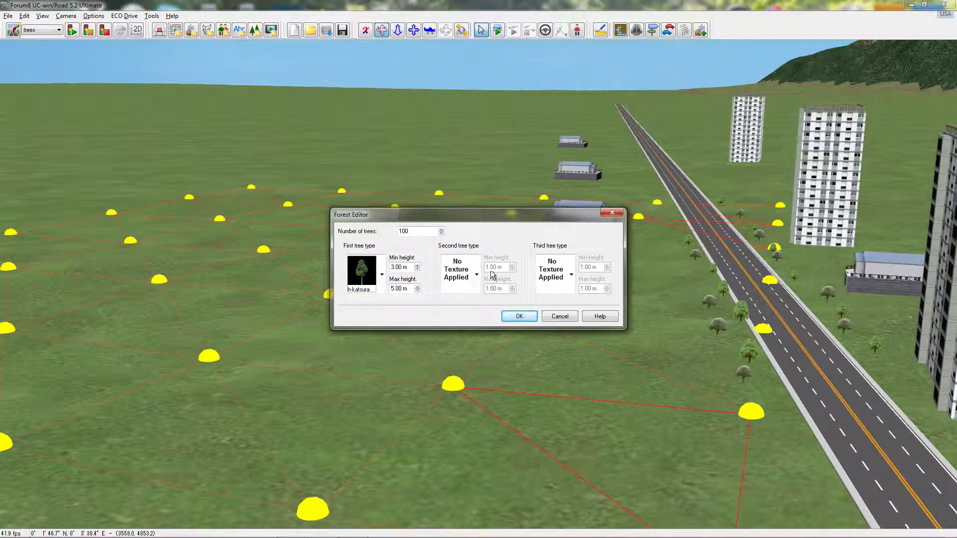
double_click(427, 231)
drag(408, 289, 385, 292)
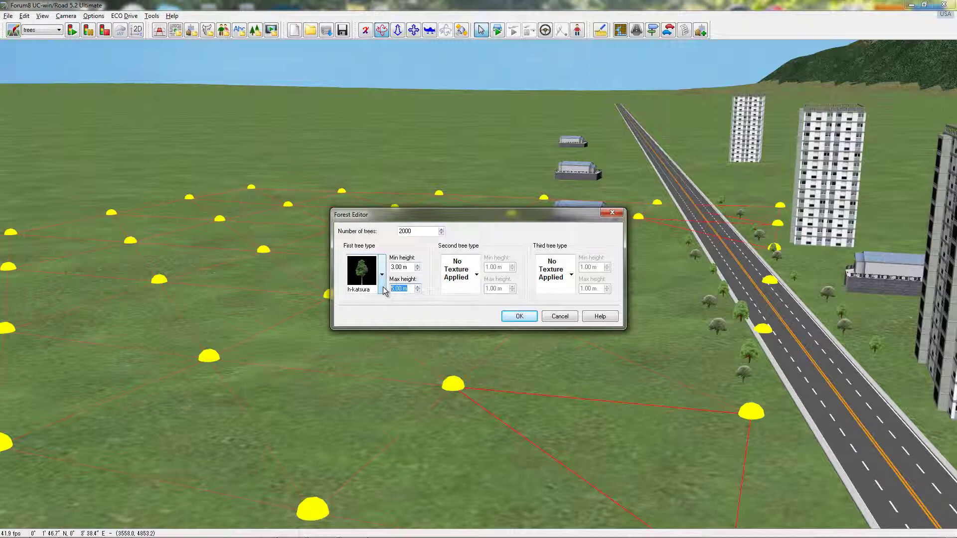
- Add h-icho001 and h-matsu001 (3.00–8.00 m) as tree types and create the forest
click(476, 275)
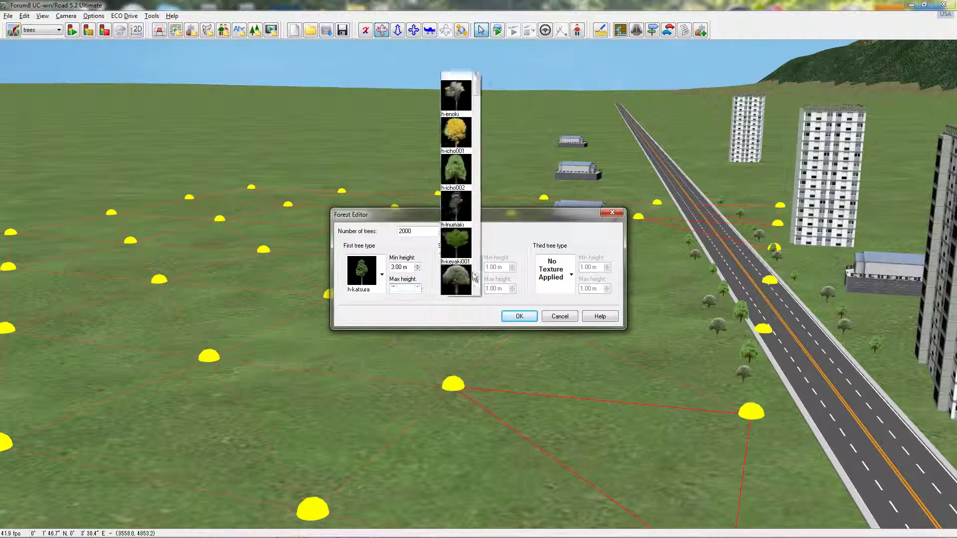
click(455, 91)
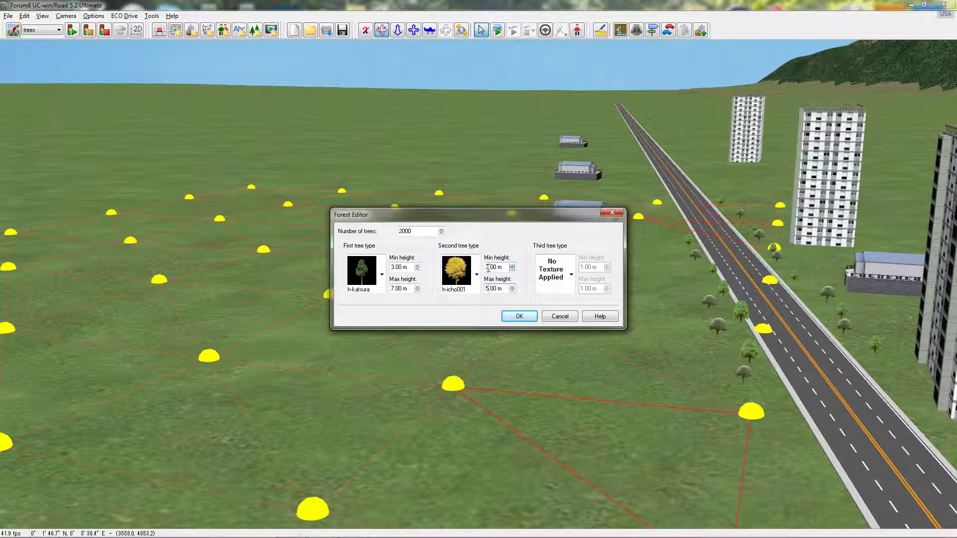
click(488, 289)
click(571, 275)
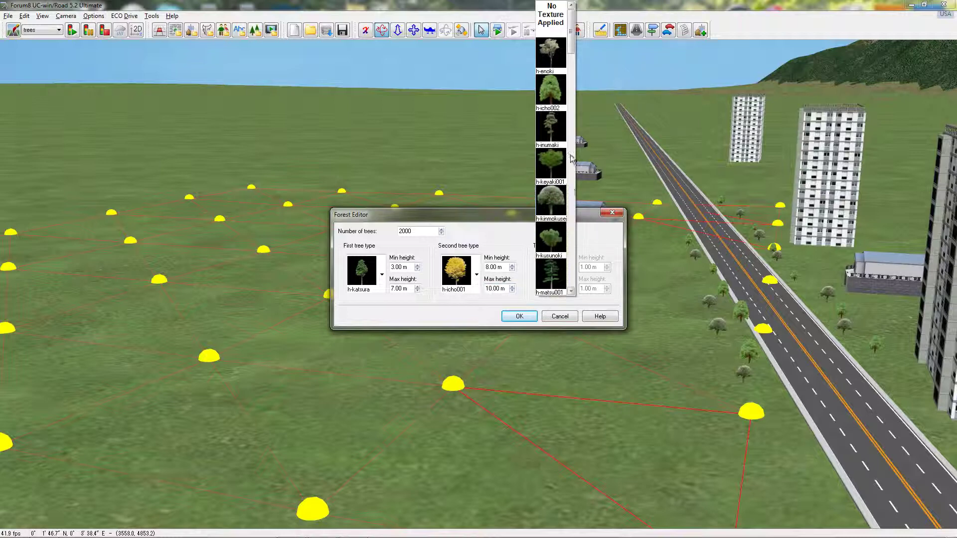
click(554, 282)
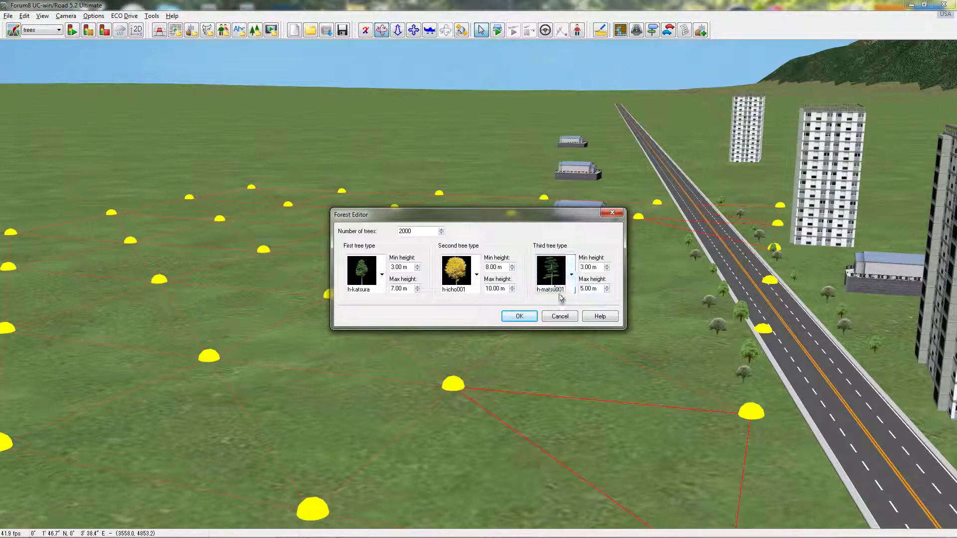
click(582, 288)
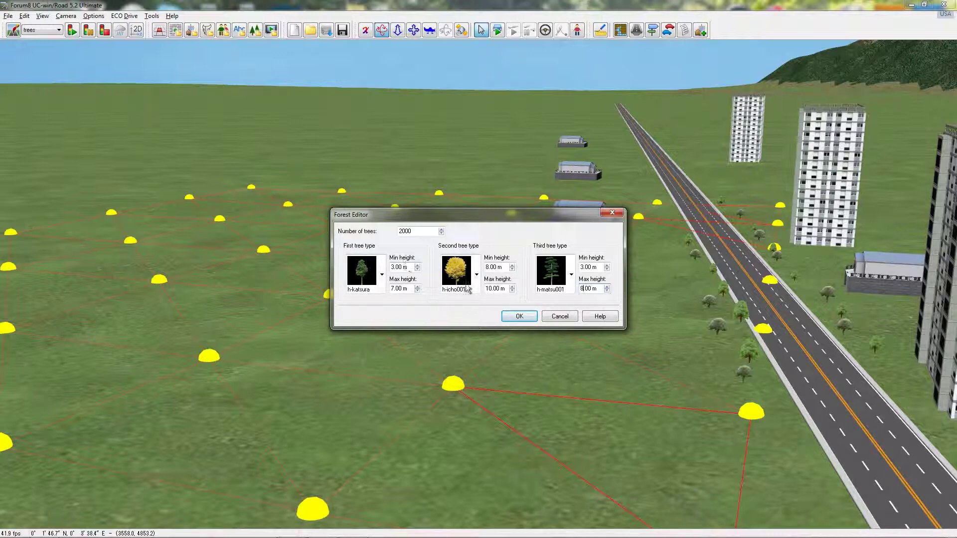
click(516, 316)
- Lower the view across the forest and switch the visibility selection to 'Now'
drag(541, 460, 537, 443)
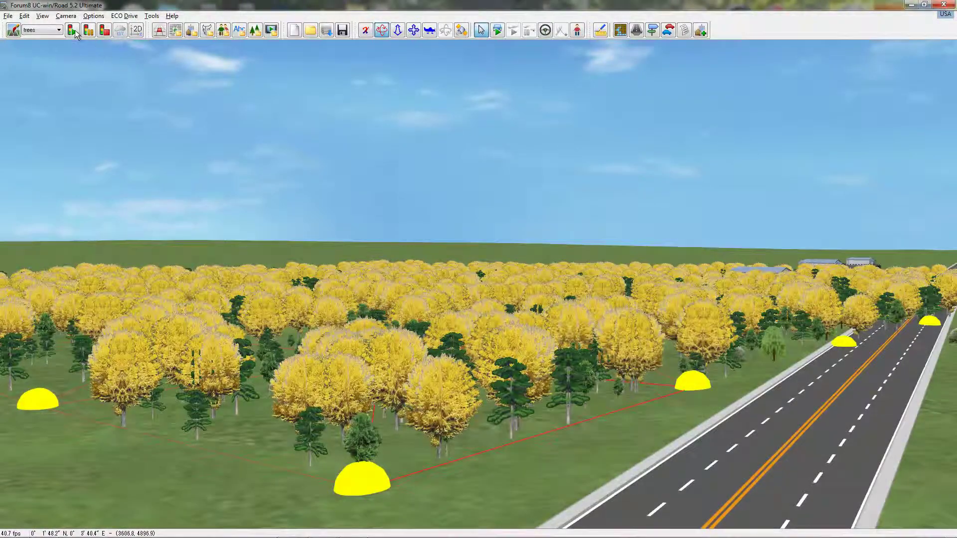
drag(448, 306, 387, 270)
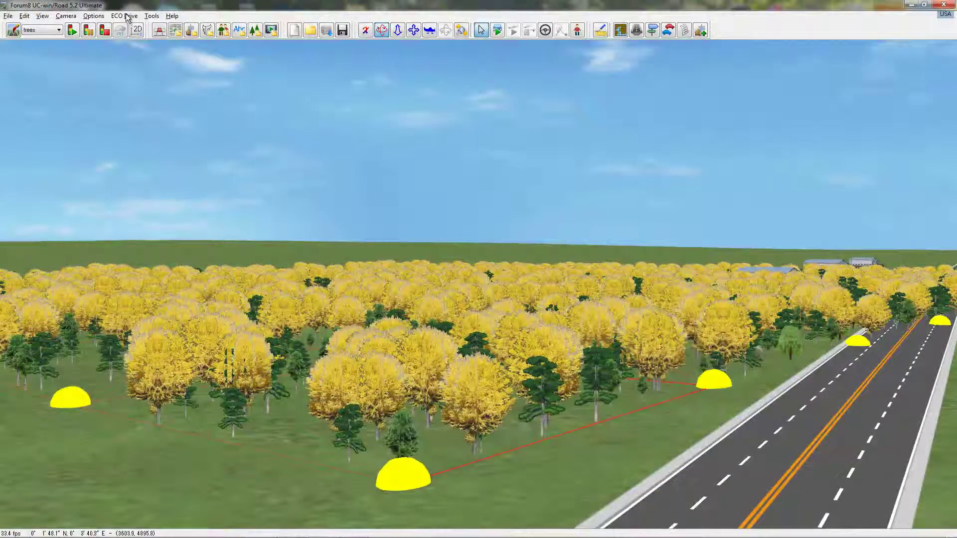
click(58, 30)
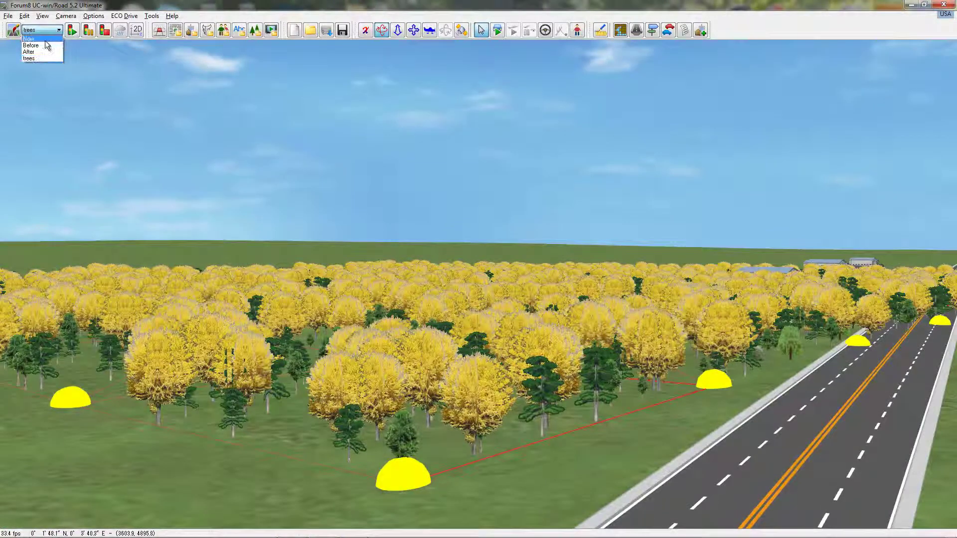
click(30, 38)
key(Right)
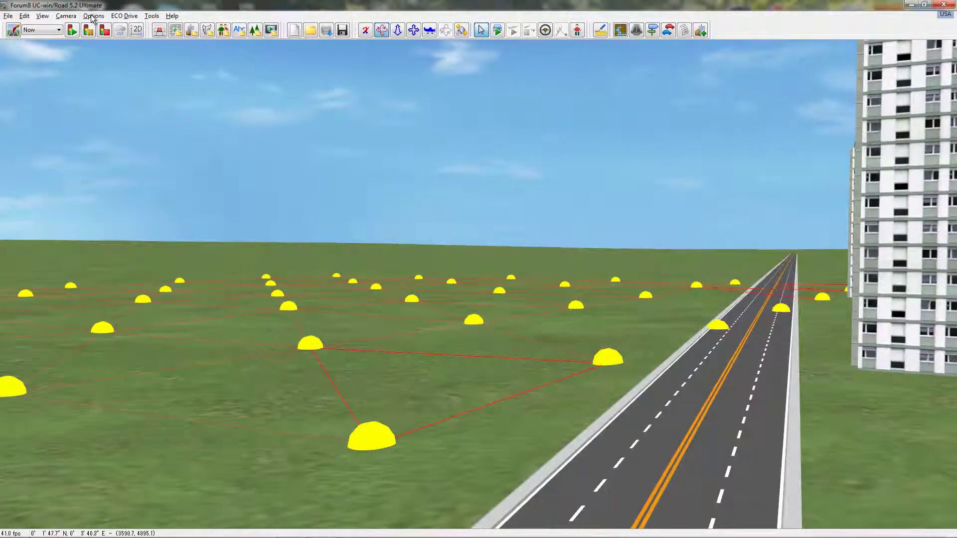
- Open Options > Visible Models, move the list aside and inspect the Tree h-katsura entry
click(61, 16)
mouse_move(90, 17)
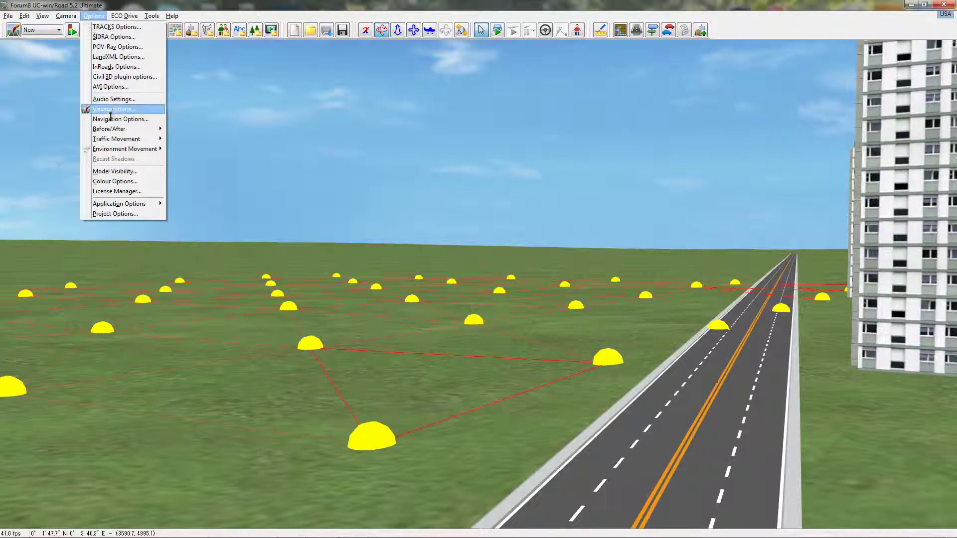
click(114, 171)
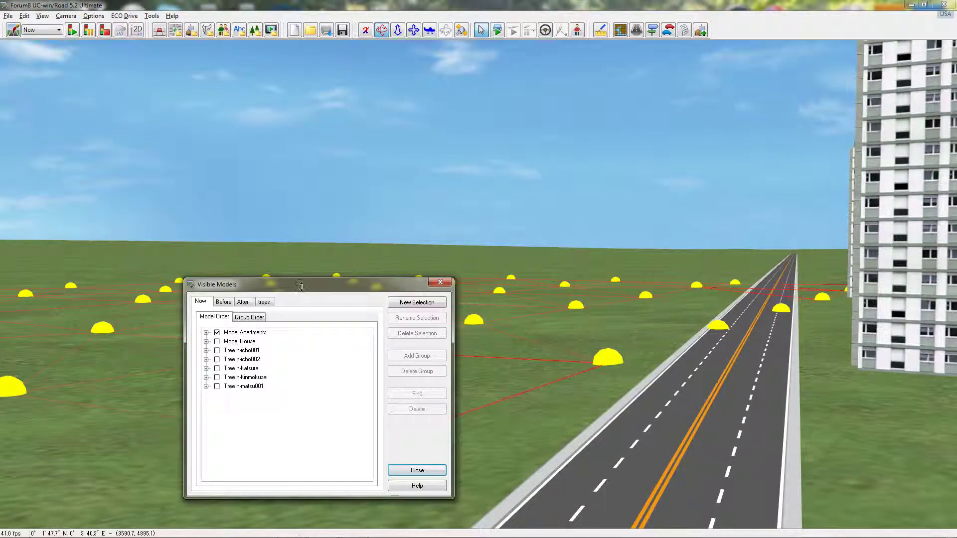
drag(303, 285, 679, 269)
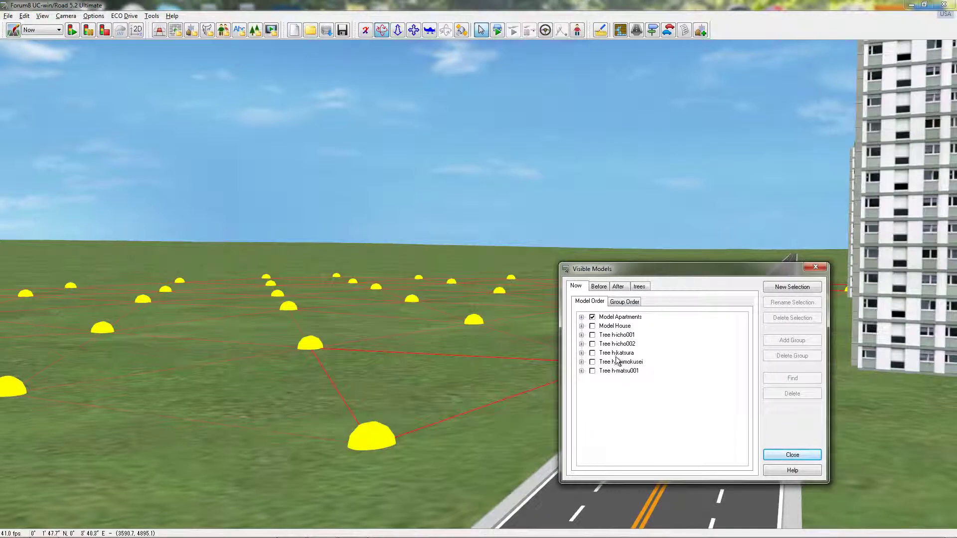
click(582, 352)
mouse_move(746, 326)
mouse_down()
mouse_move(741, 444)
mouse_move(745, 324)
mouse_up()
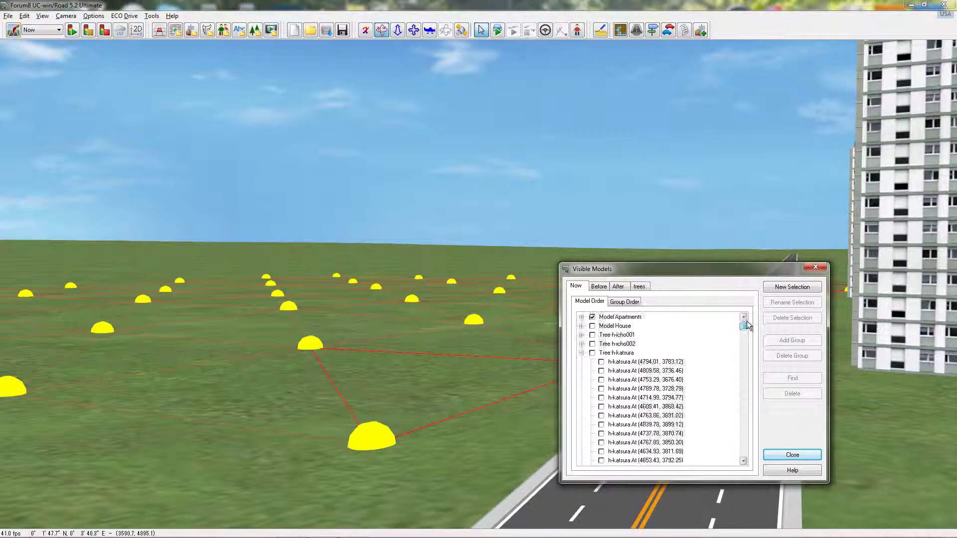
click(581, 352)
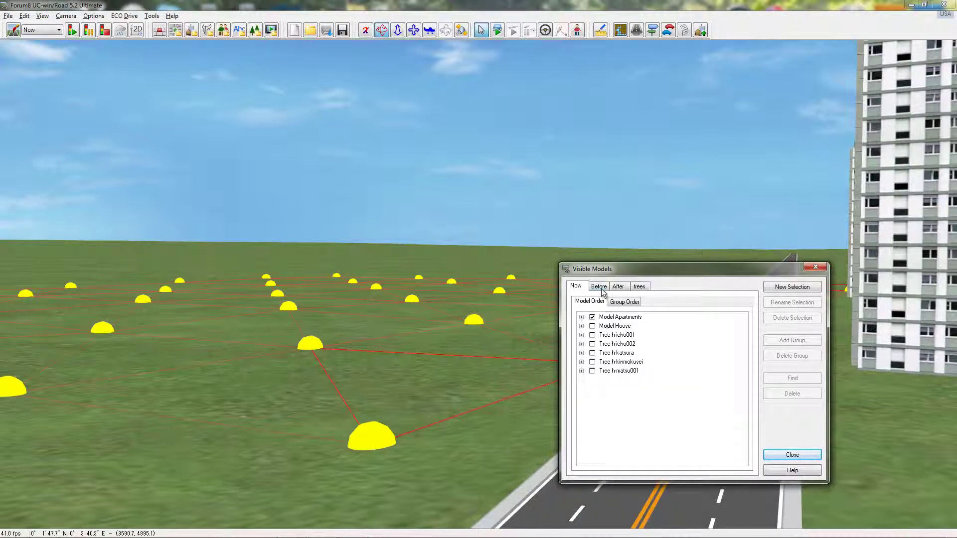
drag(614, 269, 719, 96)
- Try h-katsura, h-kinmokusei and h-icho001 in turn, leaving only h-matsu001 visible
click(697, 180)
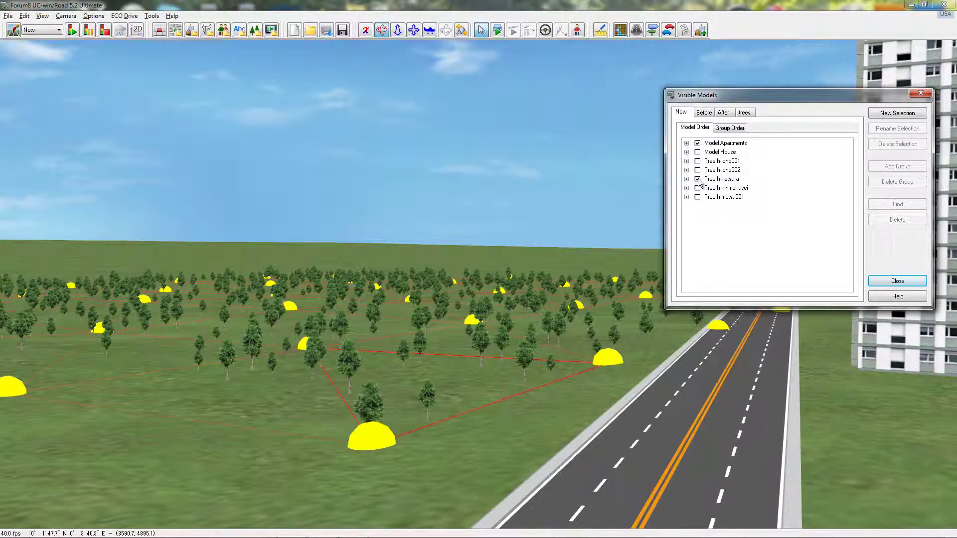
click(698, 179)
click(697, 188)
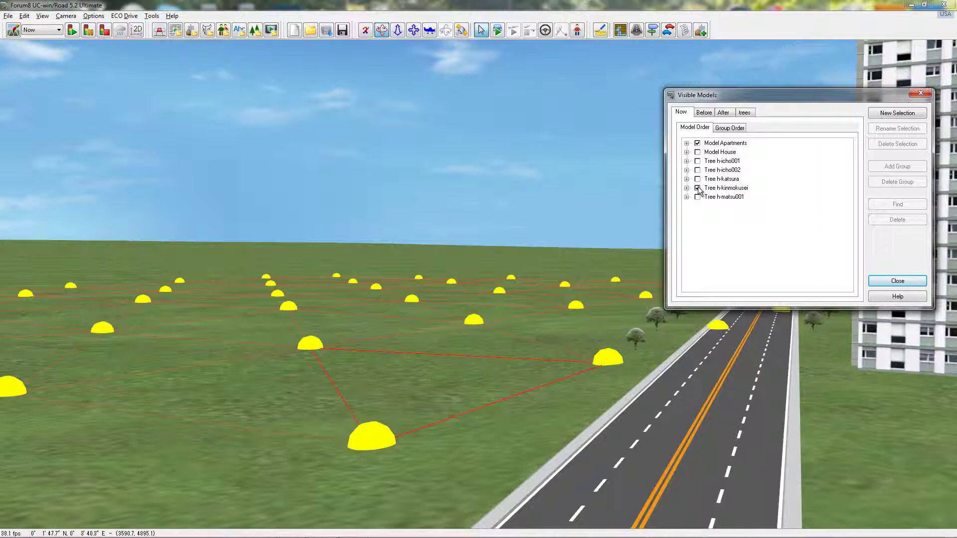
click(697, 188)
click(697, 162)
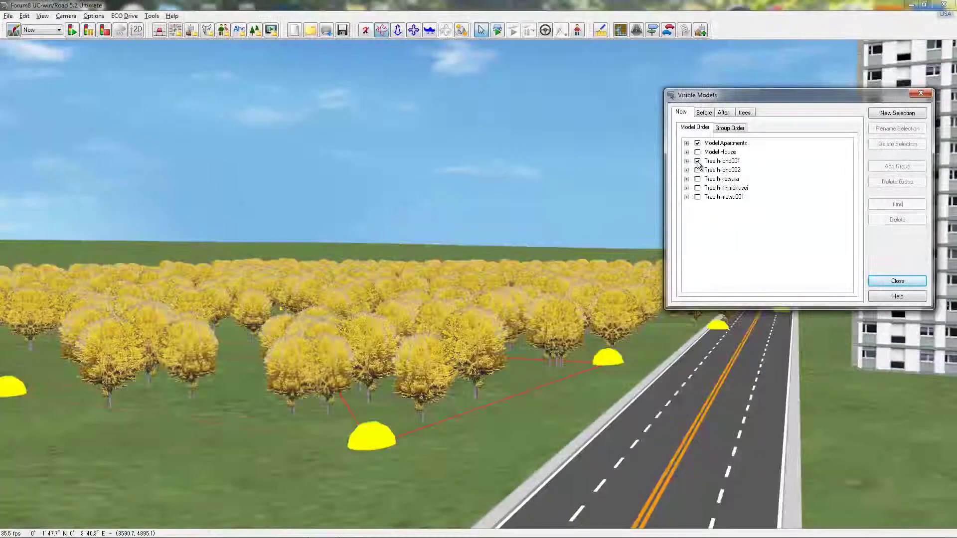
click(698, 162)
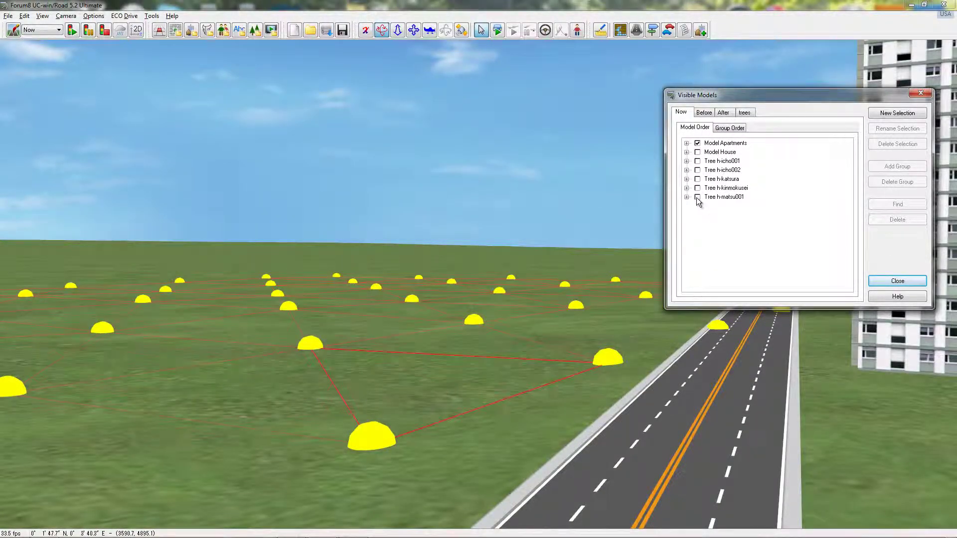
click(697, 198)
key(Down)
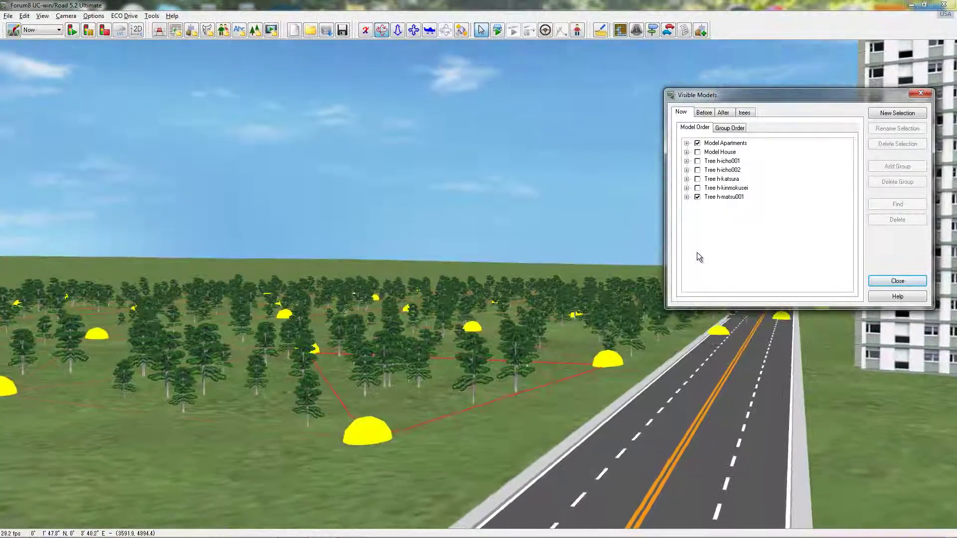